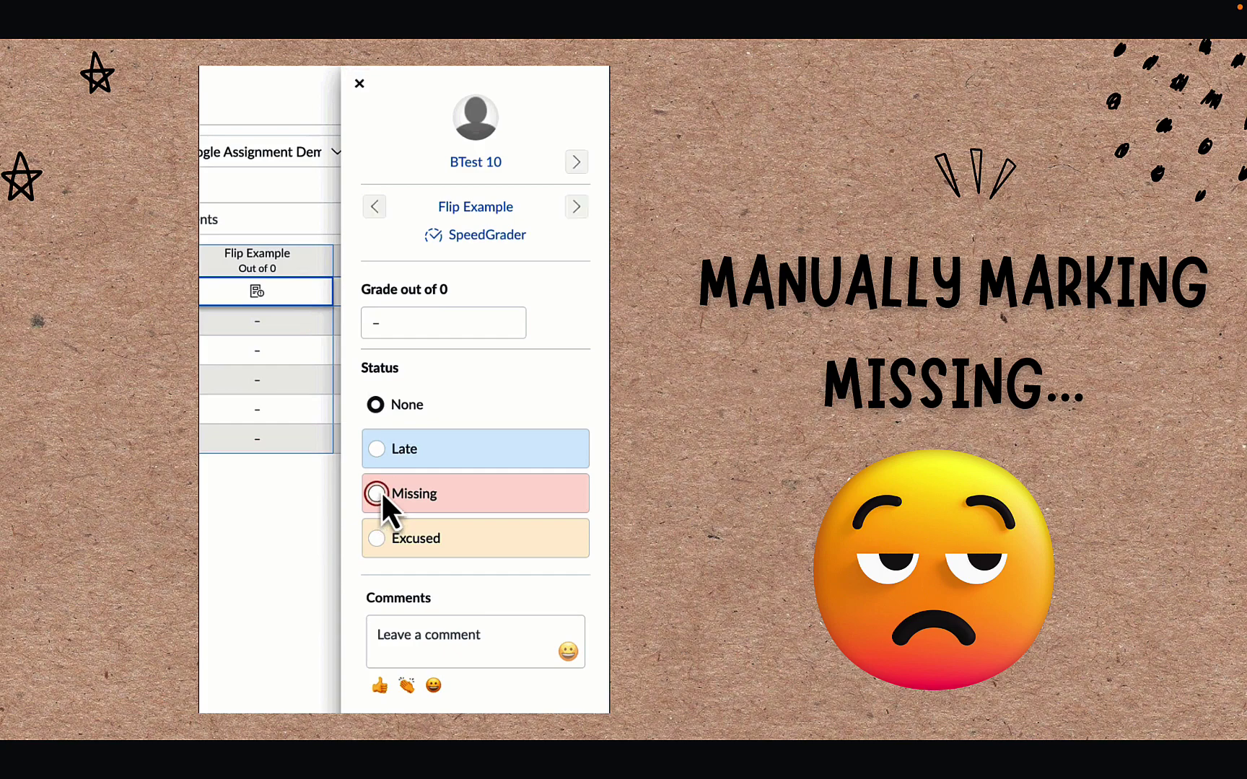
Step: Mark each of the remaining four students' Flip Example submissions as Missing, moving student by student
click(576, 162)
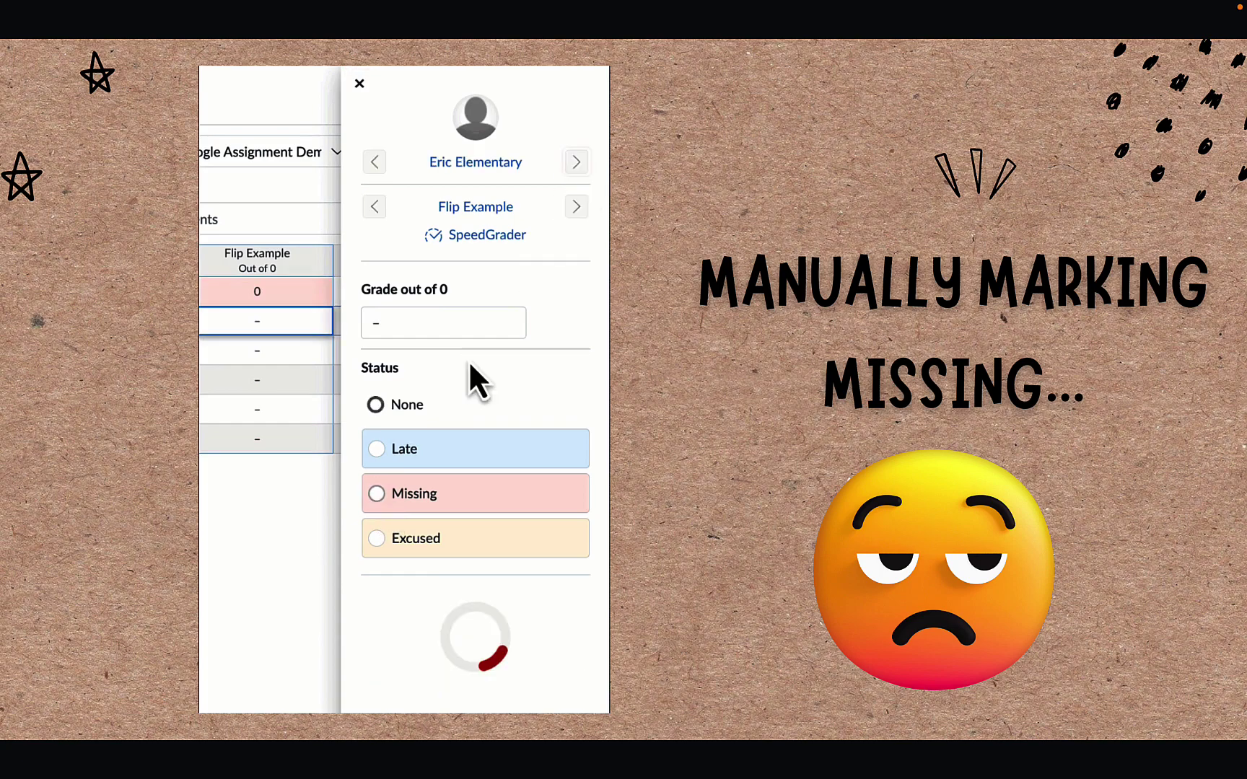
click(376, 494)
click(576, 162)
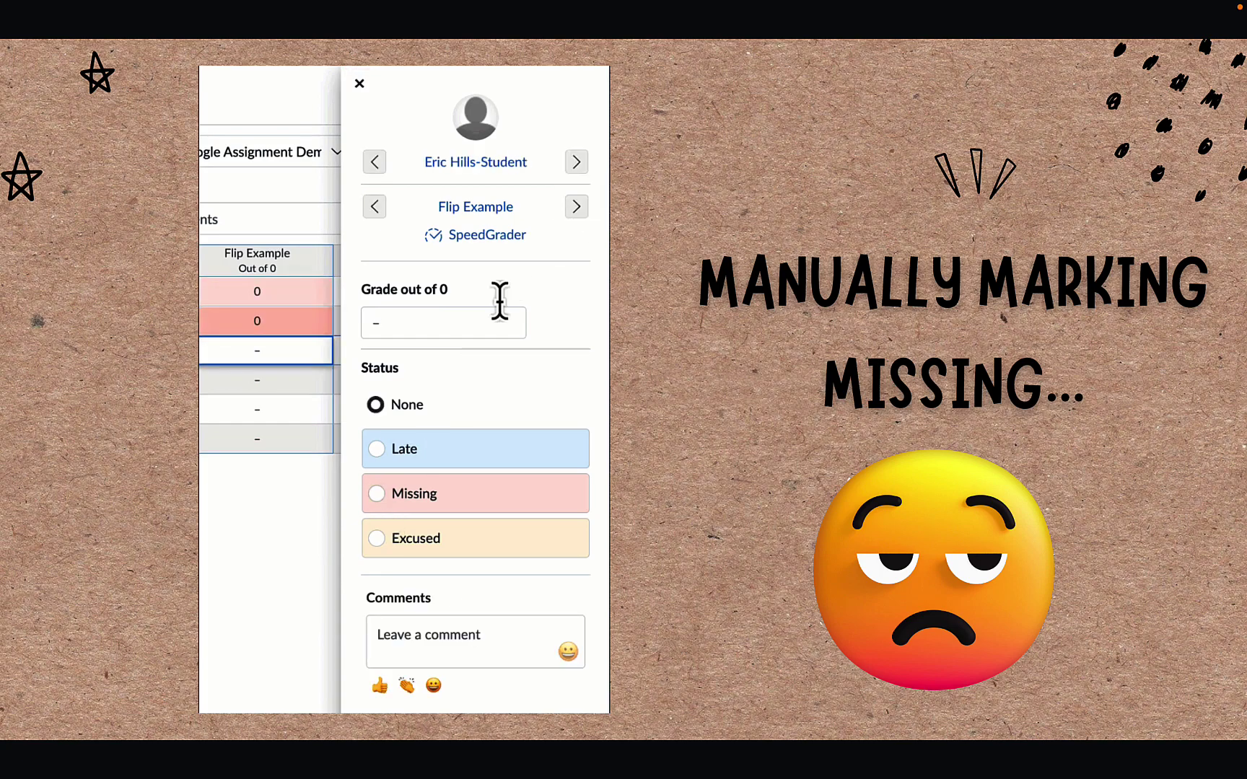
click(376, 493)
click(576, 162)
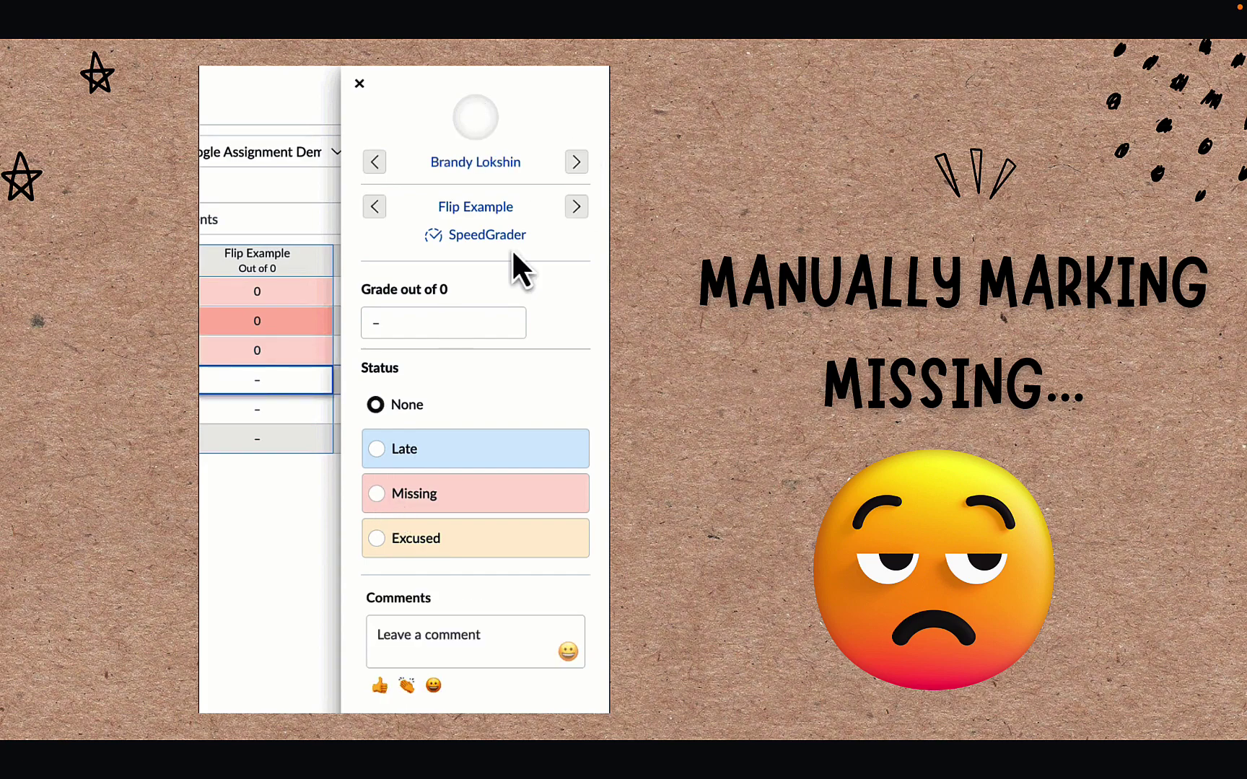
click(377, 494)
click(577, 162)
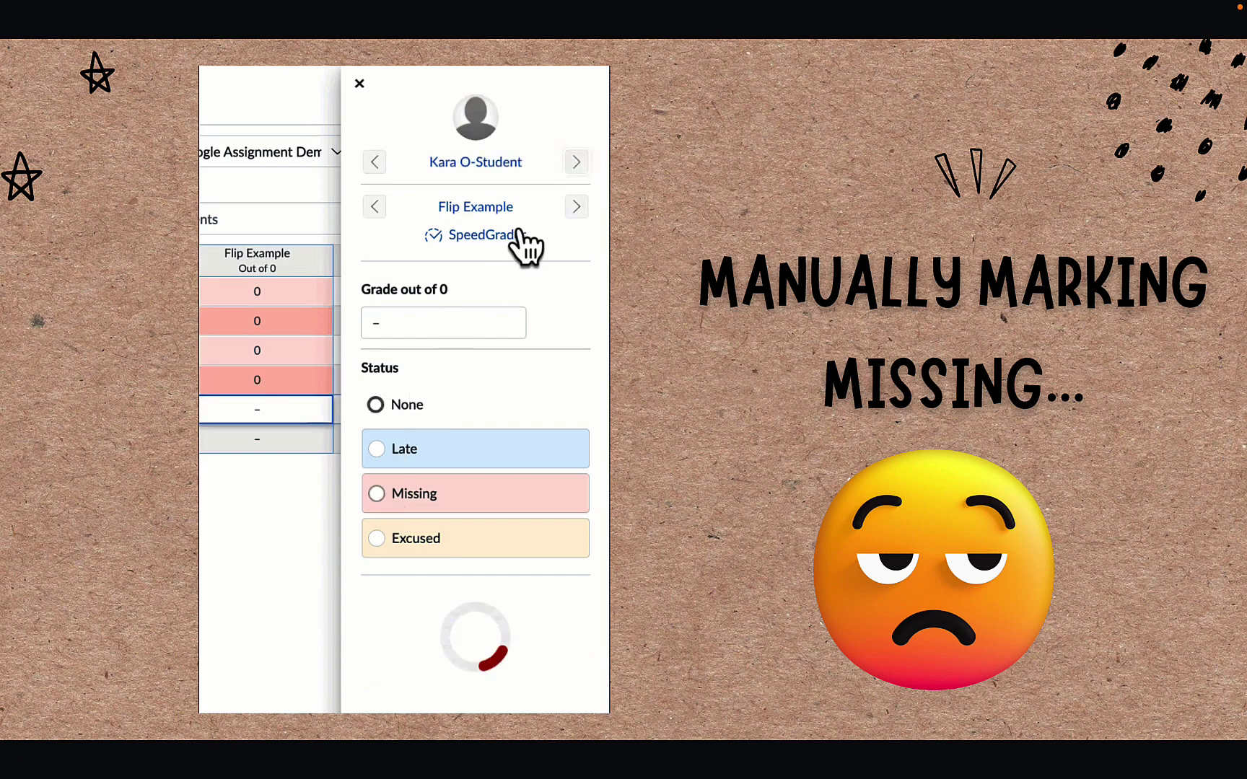
click(376, 493)
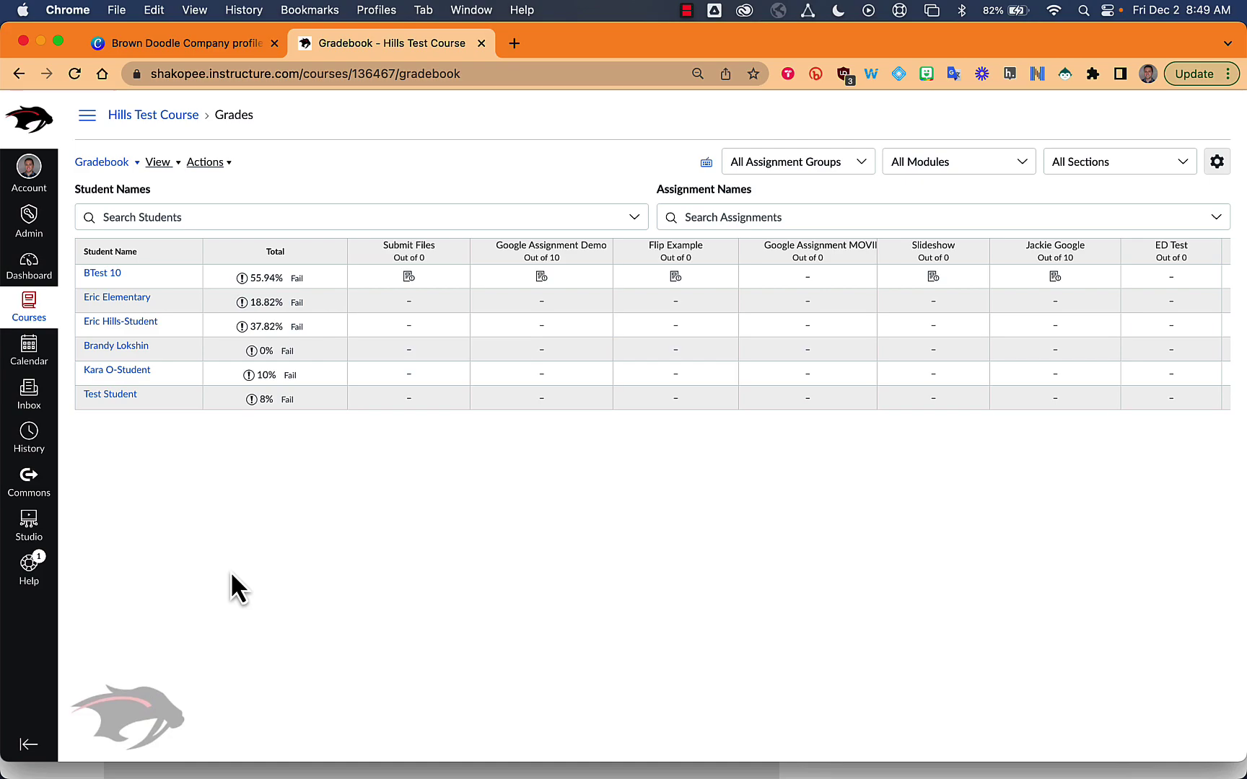
click(158, 163)
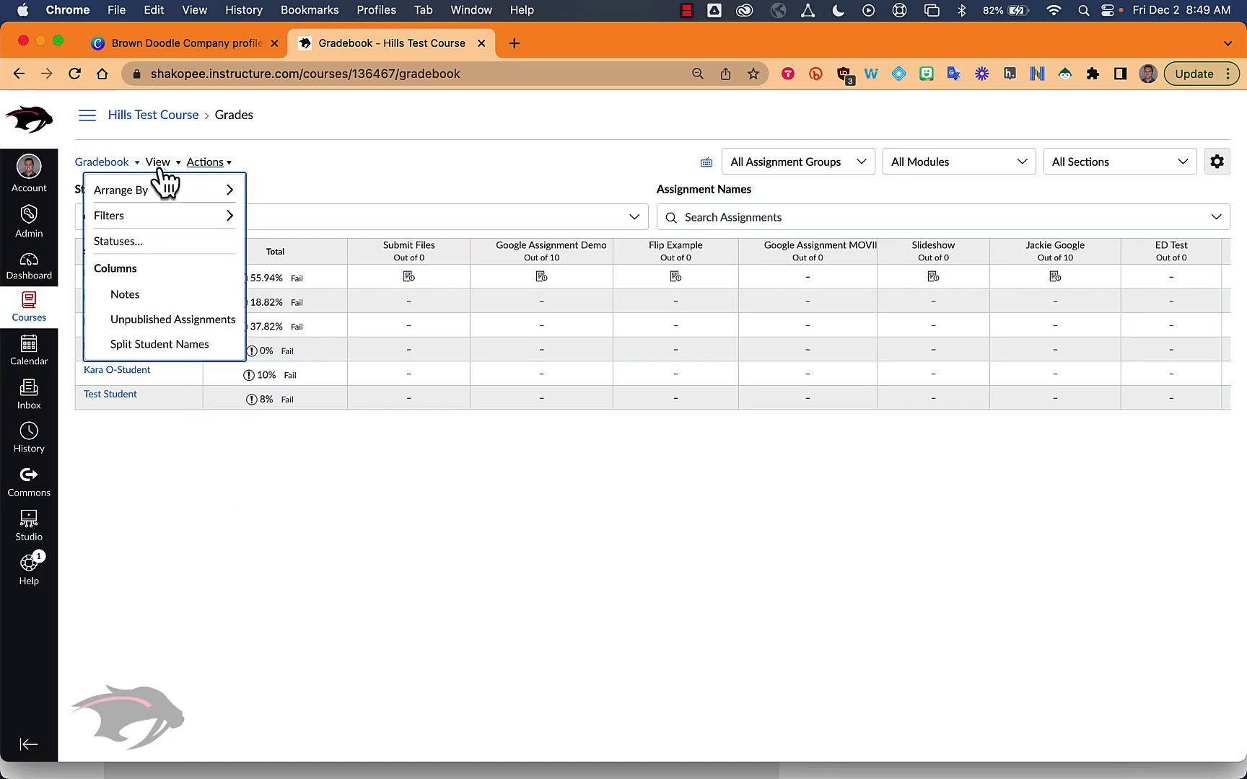
mouse_move(148, 217)
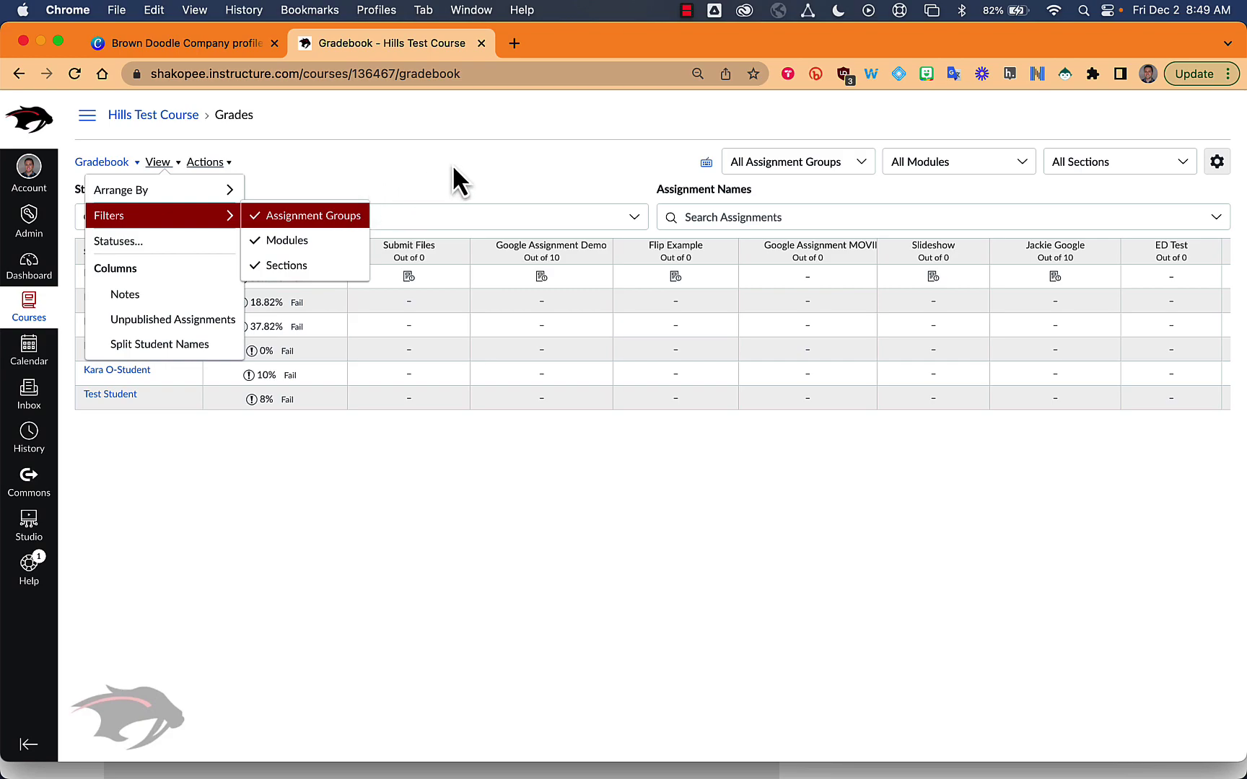
click(452, 464)
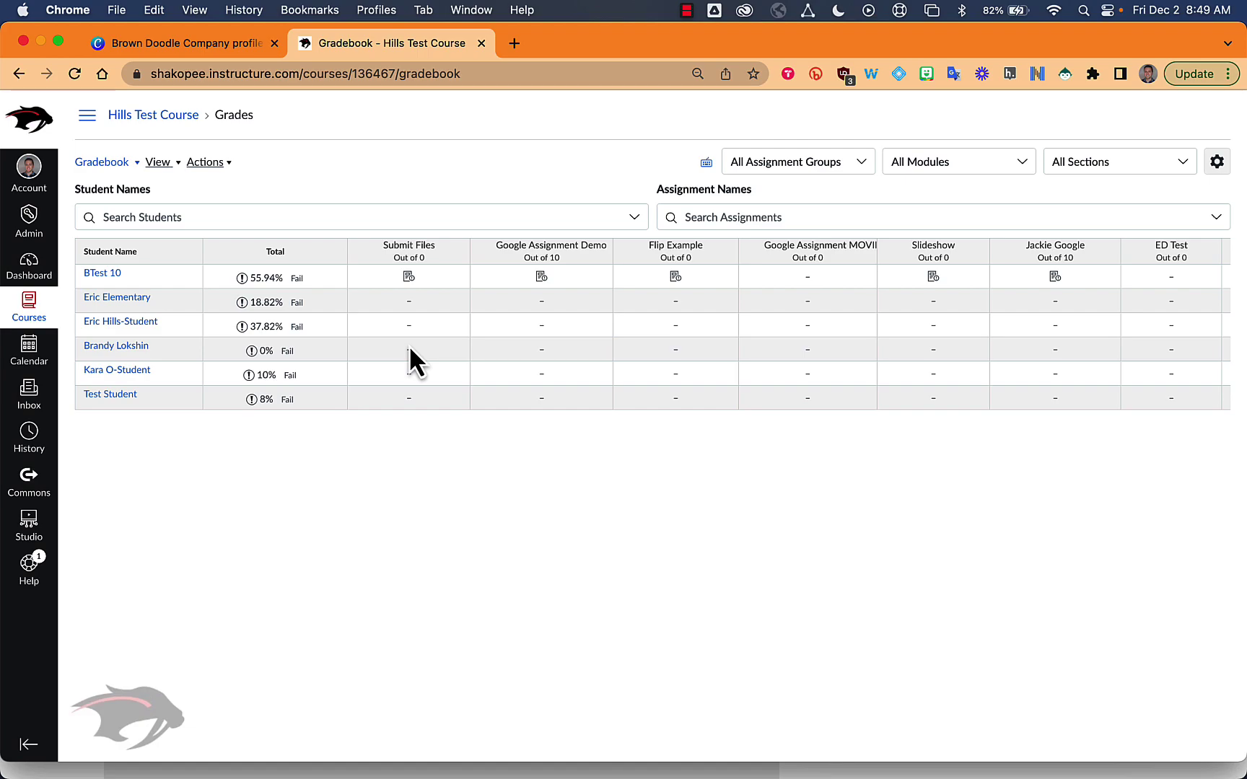
Step: Scroll to the August7, Aug9 and Aug10 columns and bring up the Google Assignments column menu
scroll(409, 345, right, 10)
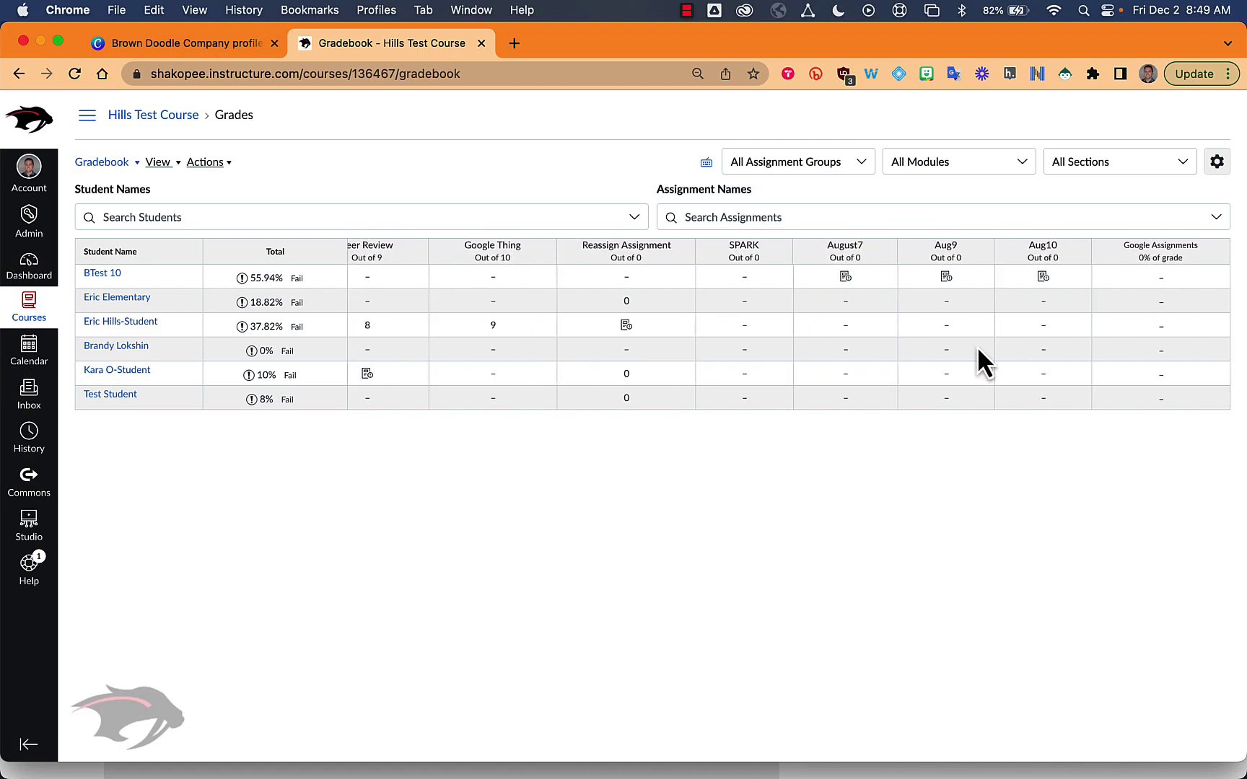
mouse_move(1183, 249)
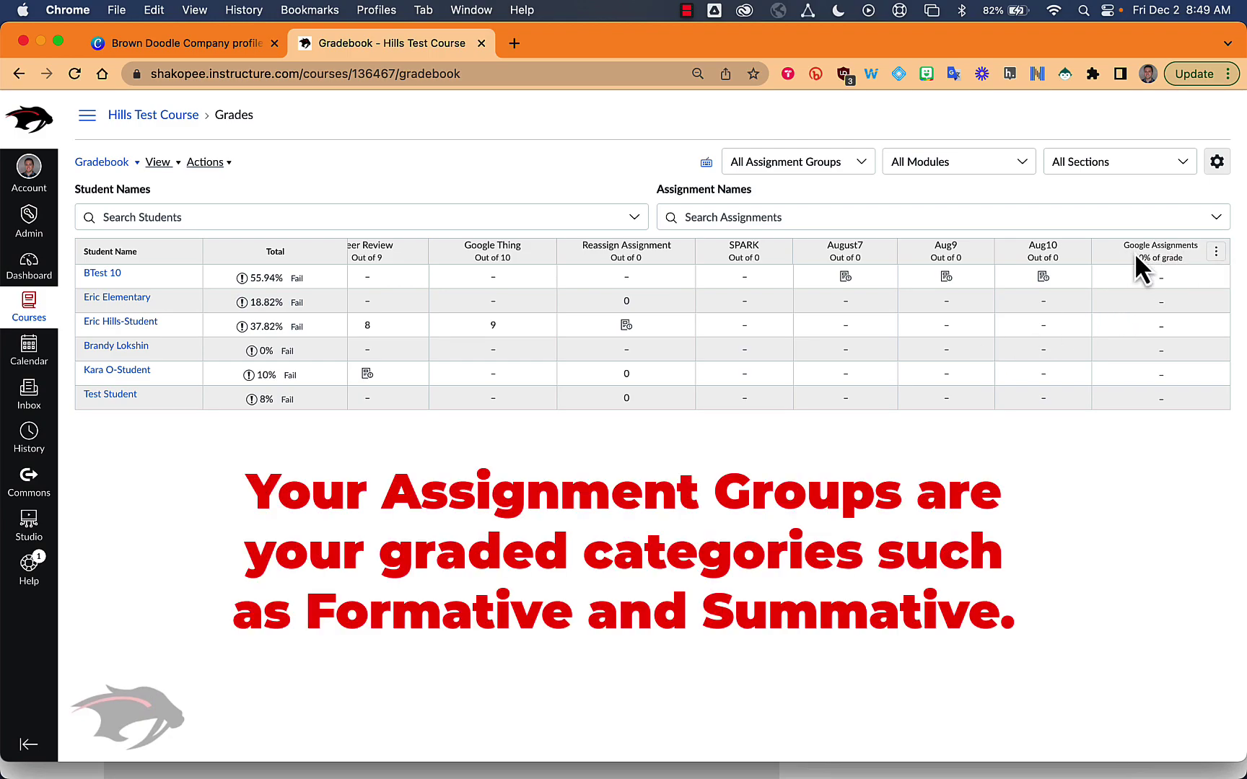
click(1216, 253)
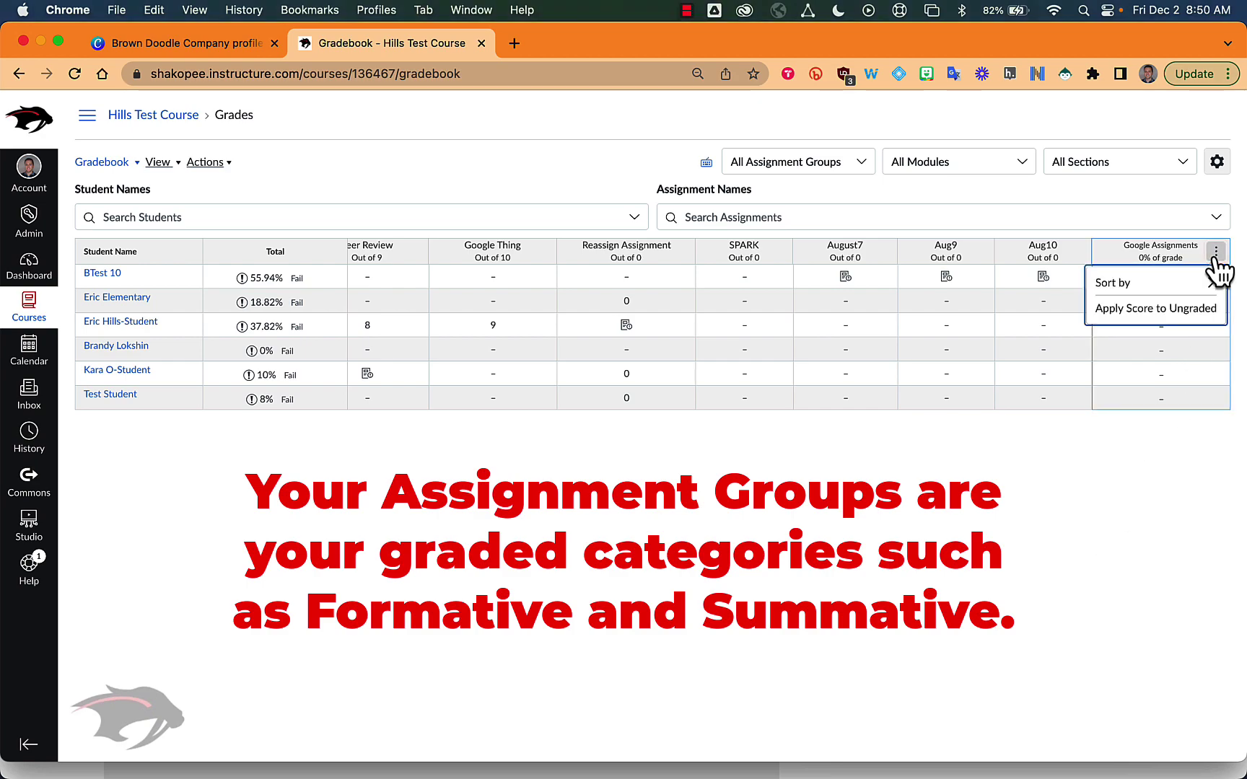
Step: Apply a 0% score with Missing status to ungraded past-due Google Assignments work
click(1126, 312)
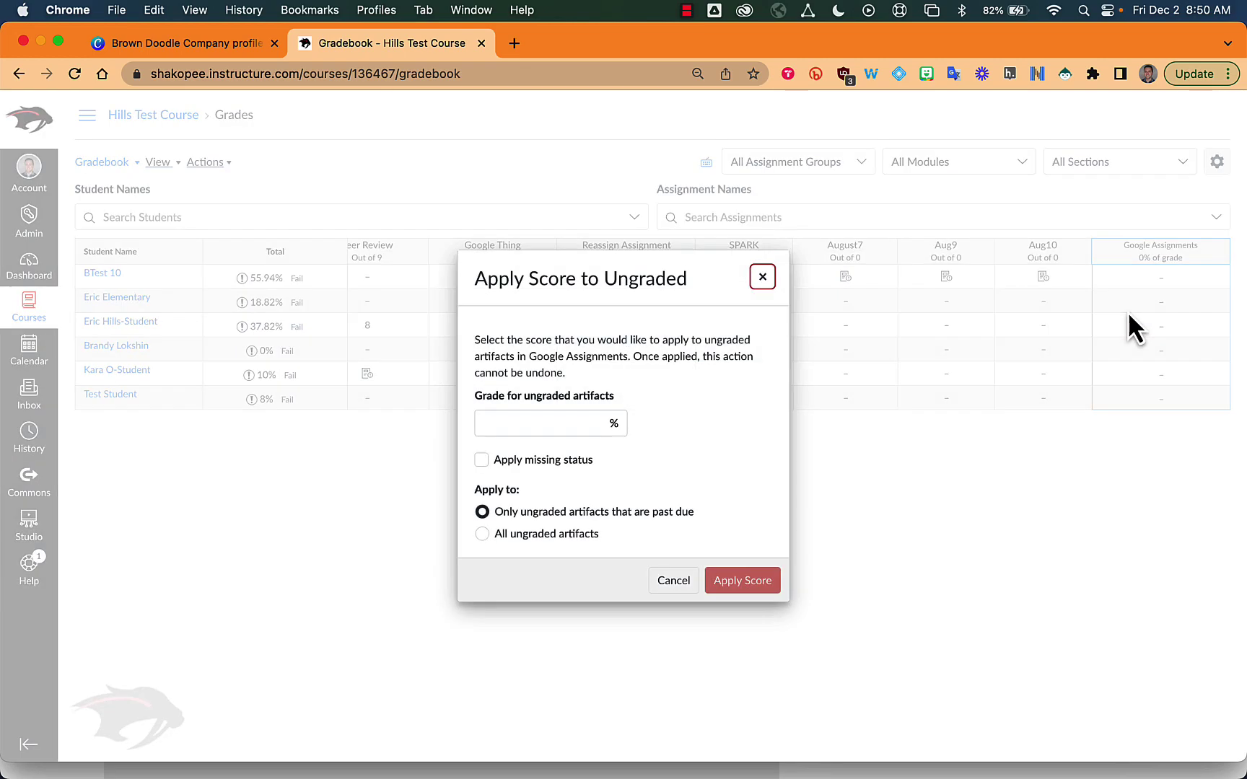
click(510, 423)
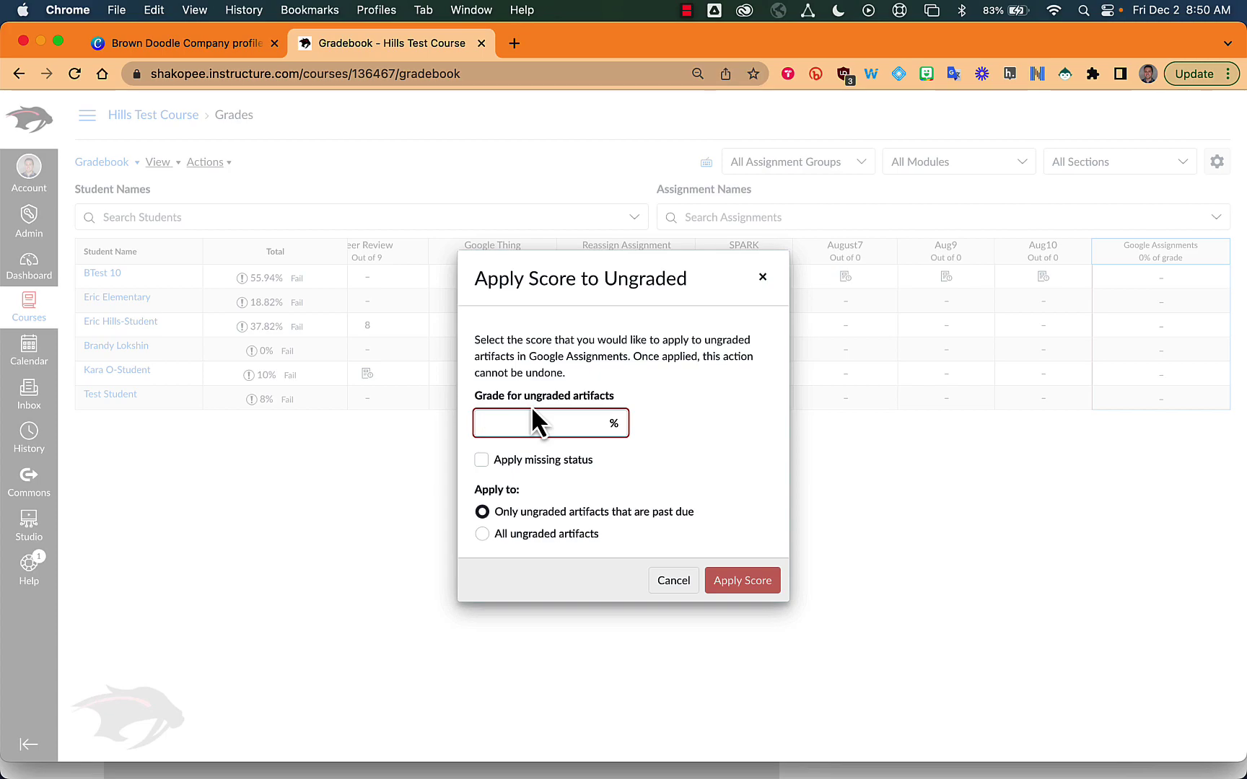
text(0)
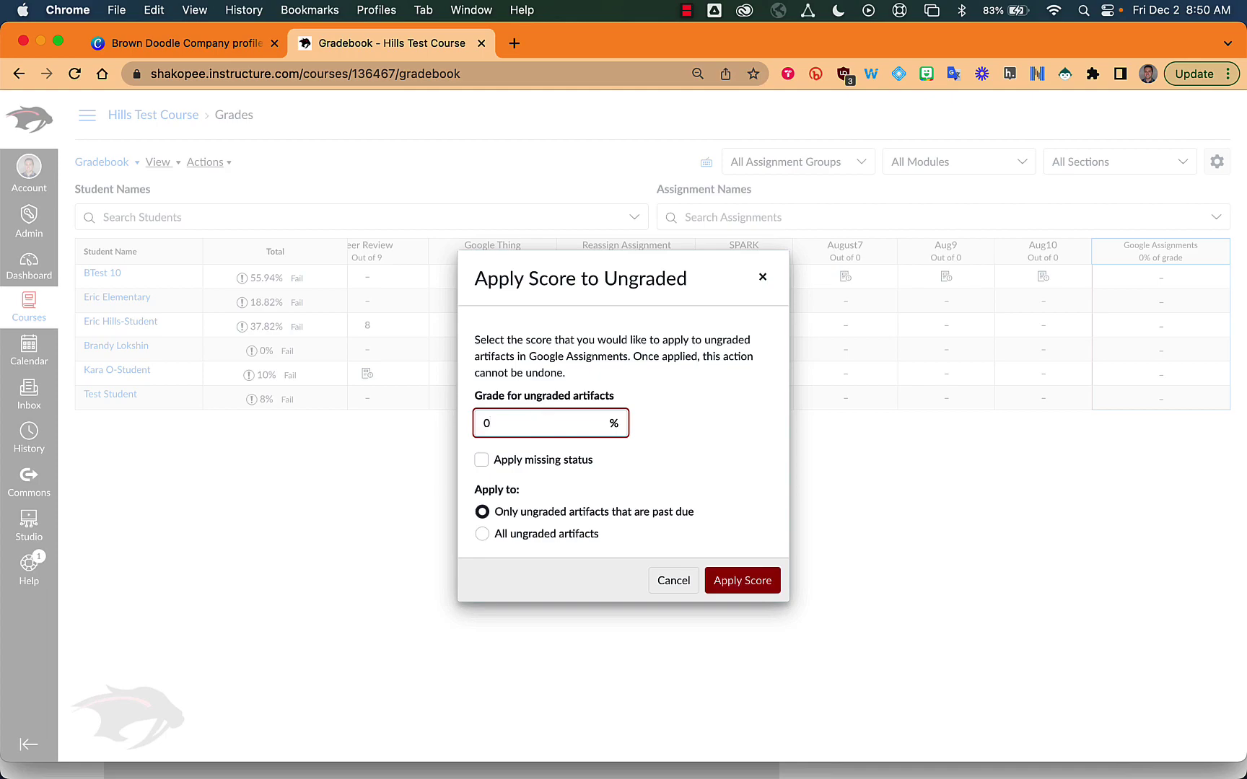
click(595, 454)
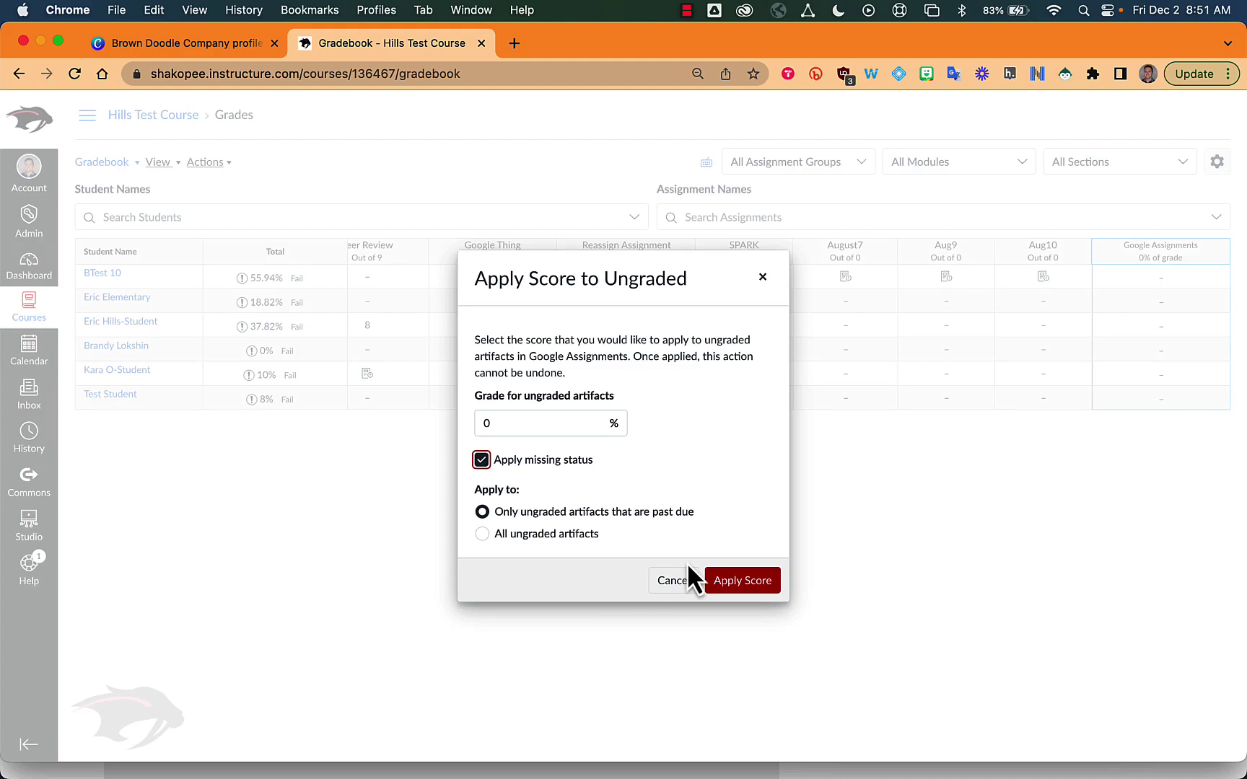
click(741, 583)
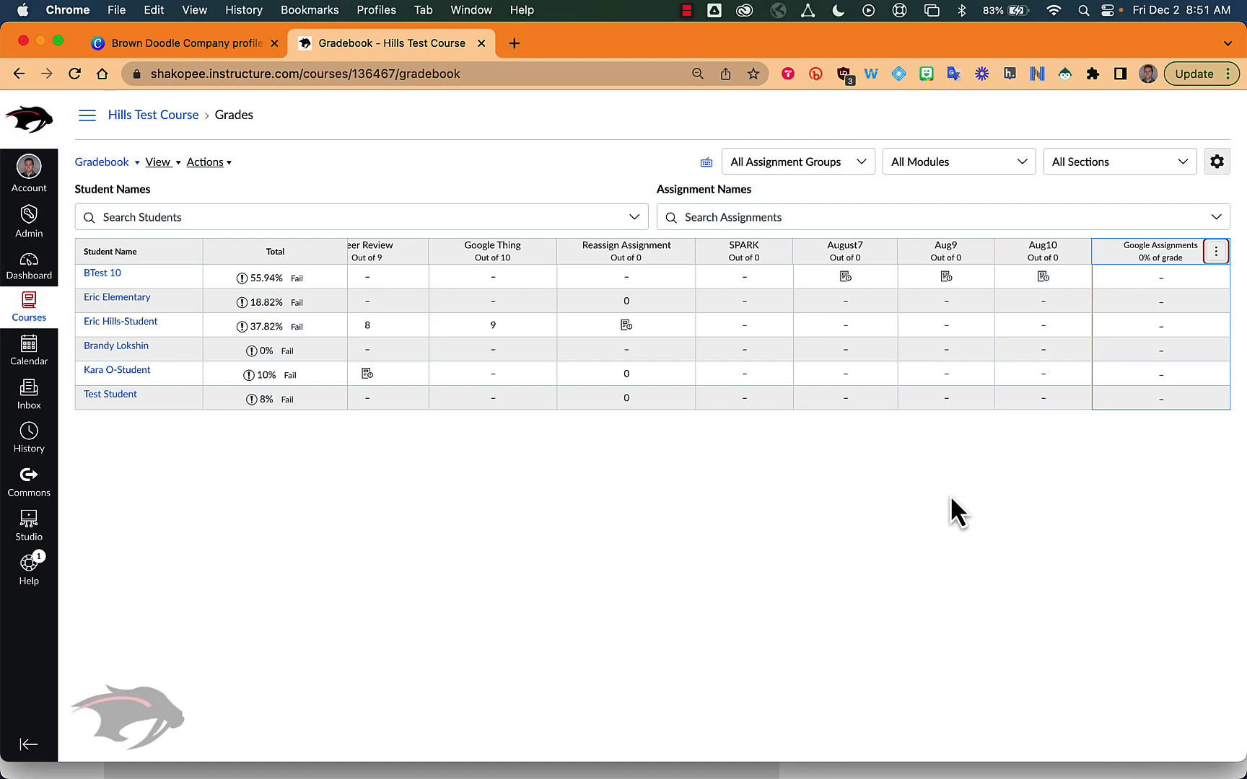
Step: Filter the gradebook's assignment groups down to Google Assignments only
click(839, 164)
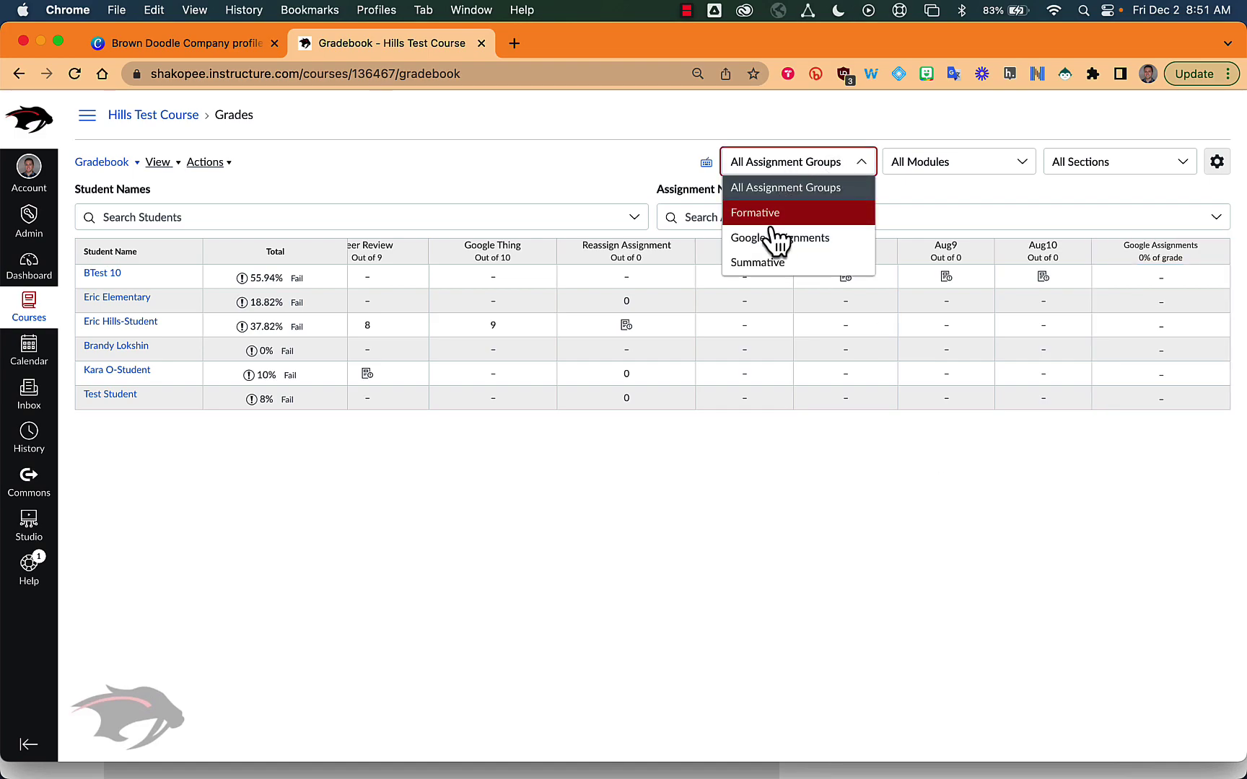
click(731, 463)
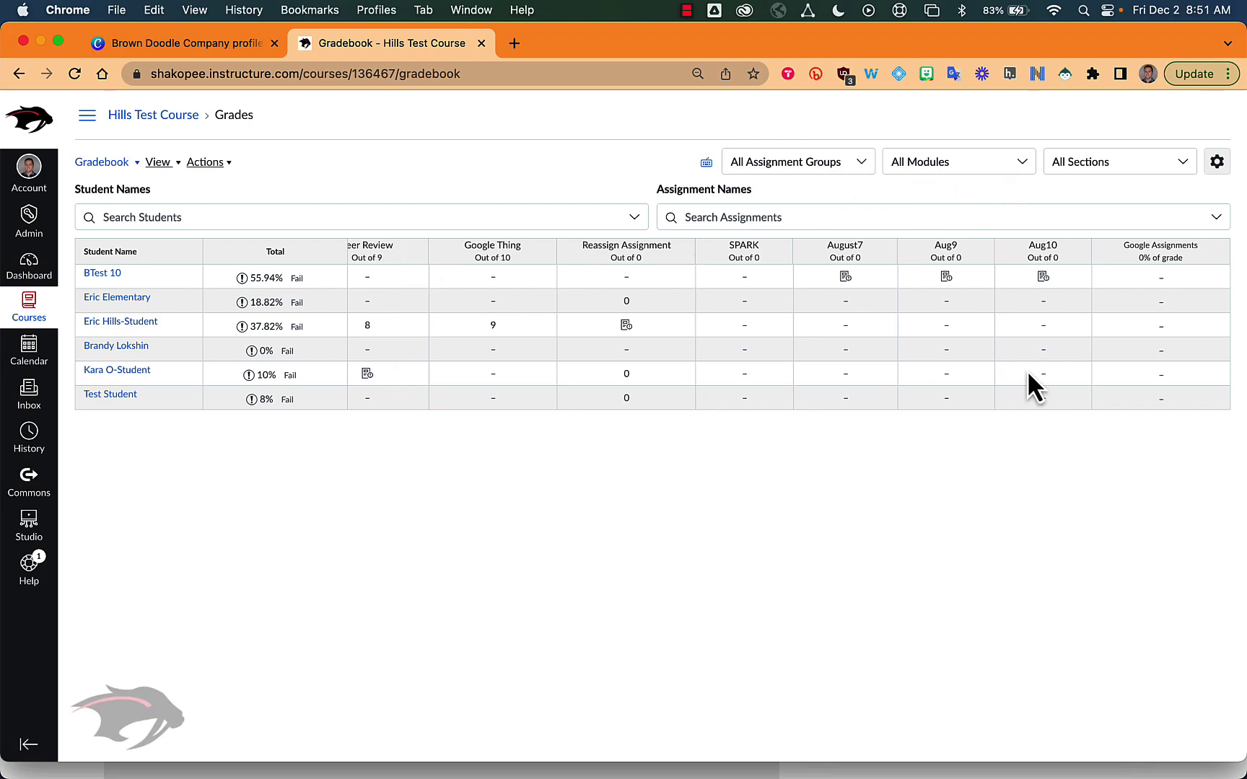
click(1012, 163)
click(817, 161)
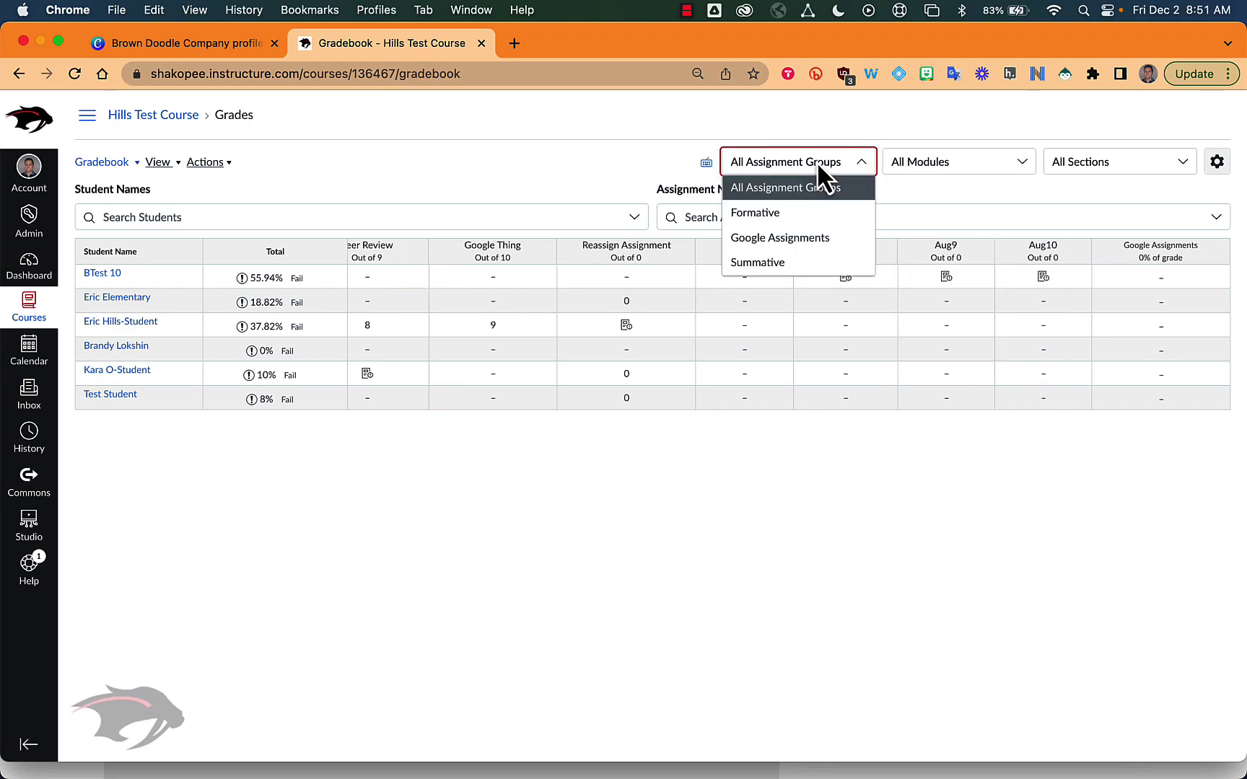
click(754, 245)
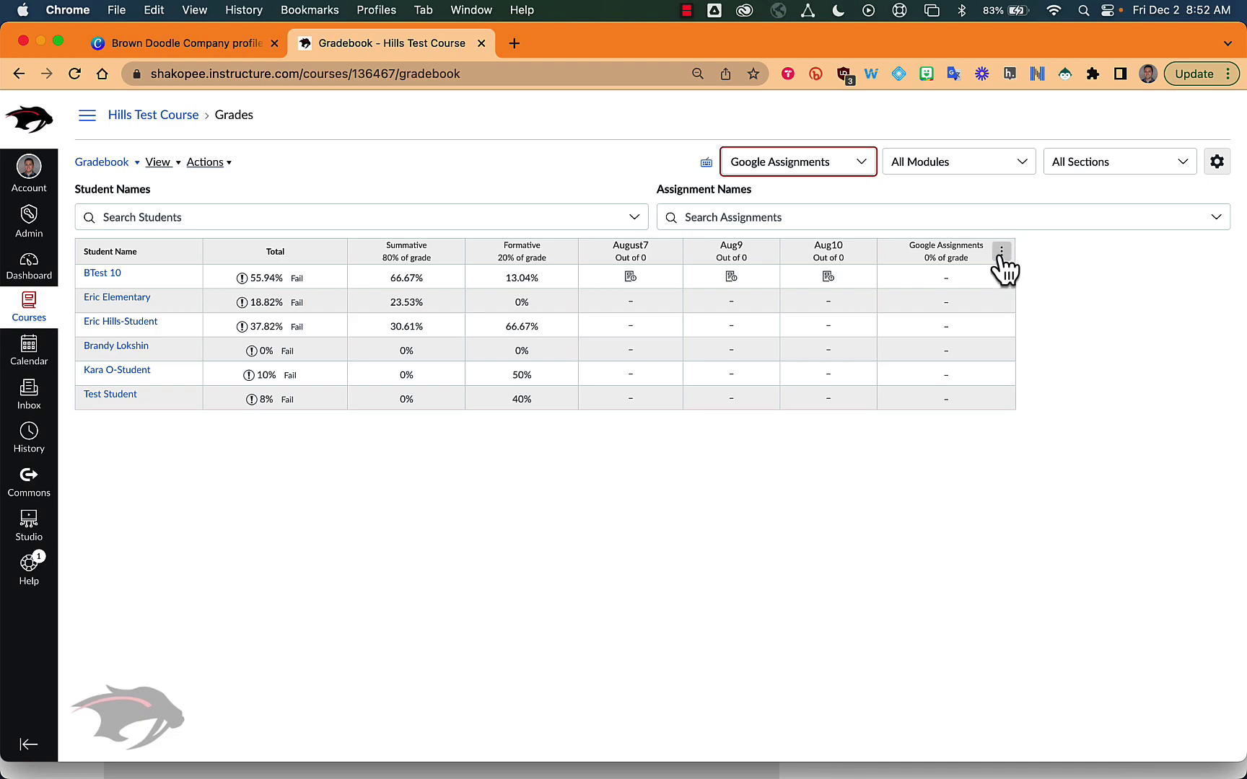
Step: Narrow the gradebook to the August7 assignment by searching assignment names for 'august'
click(1002, 252)
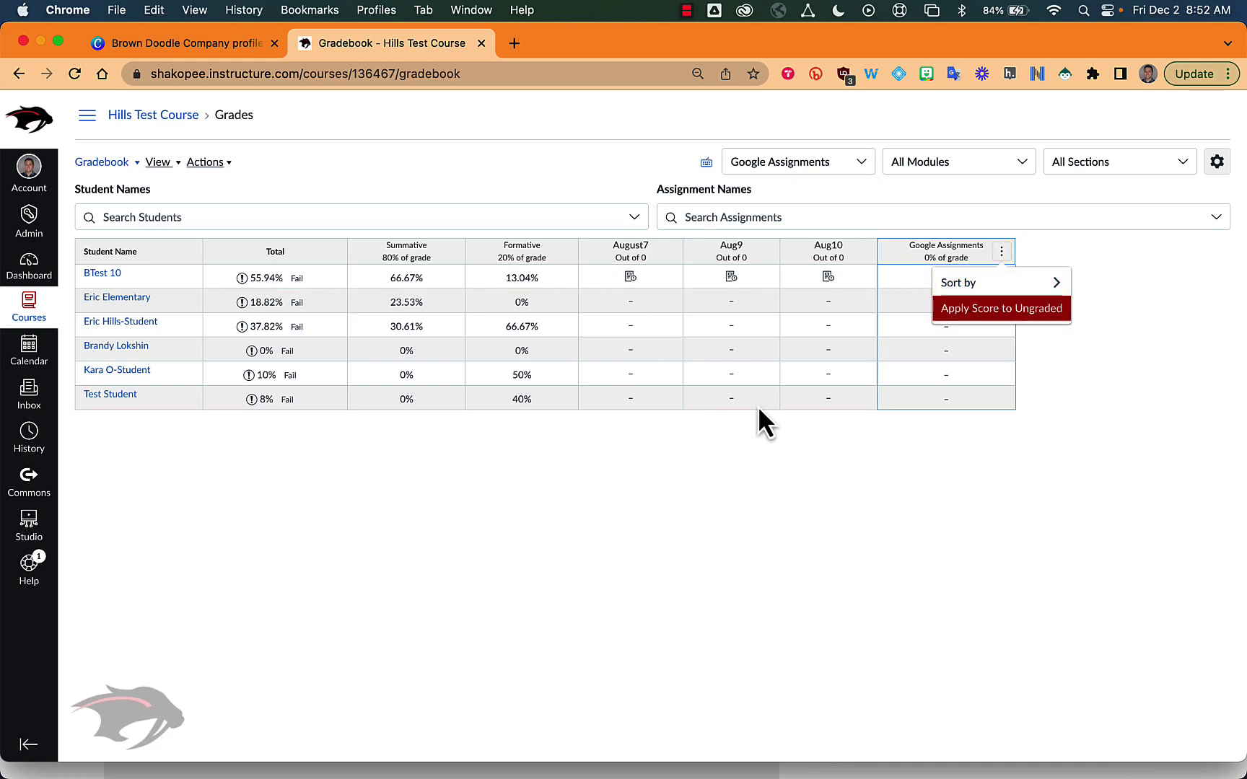
click(817, 408)
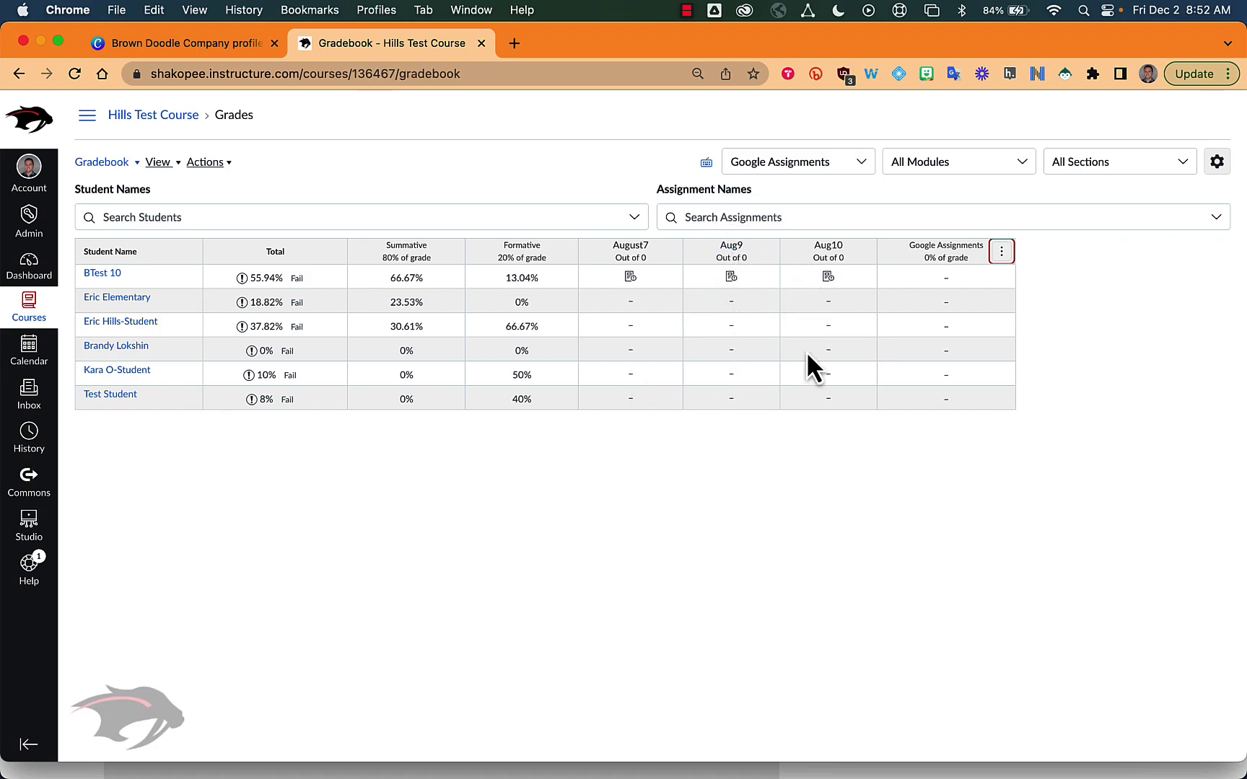
click(718, 216)
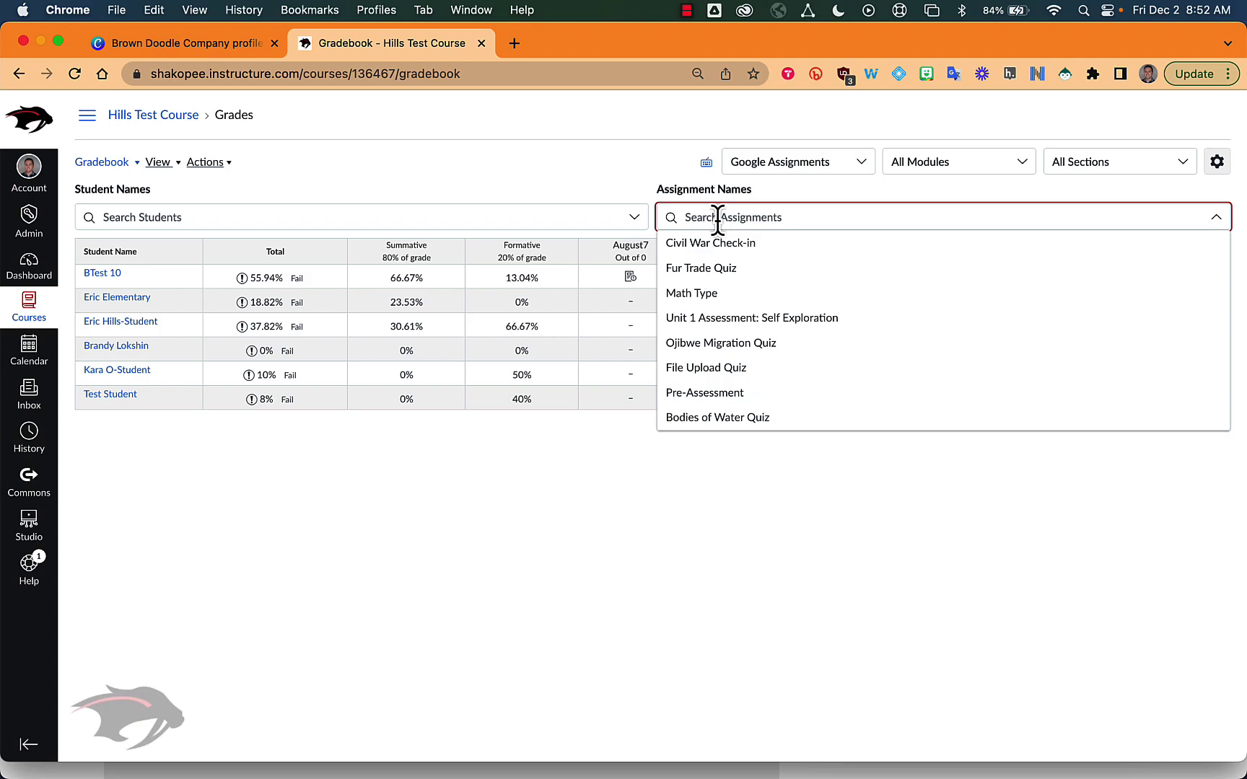
text(august)
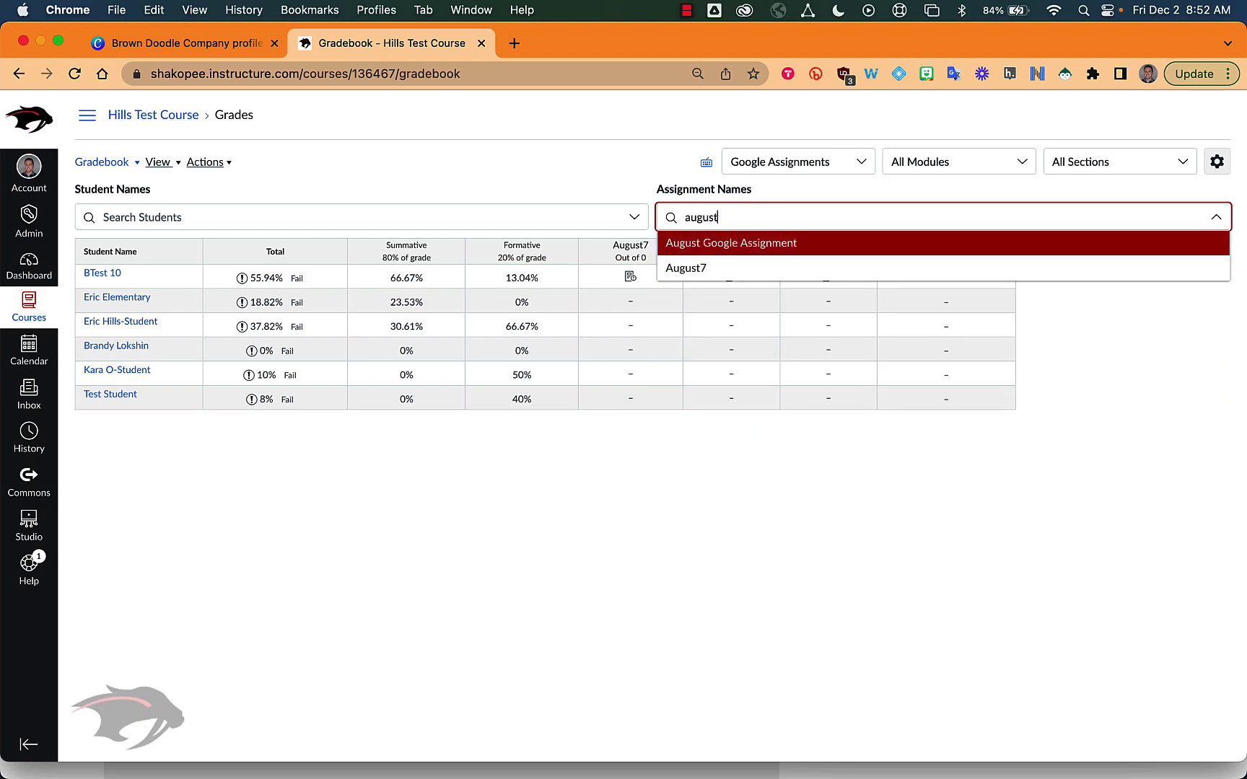
click(692, 269)
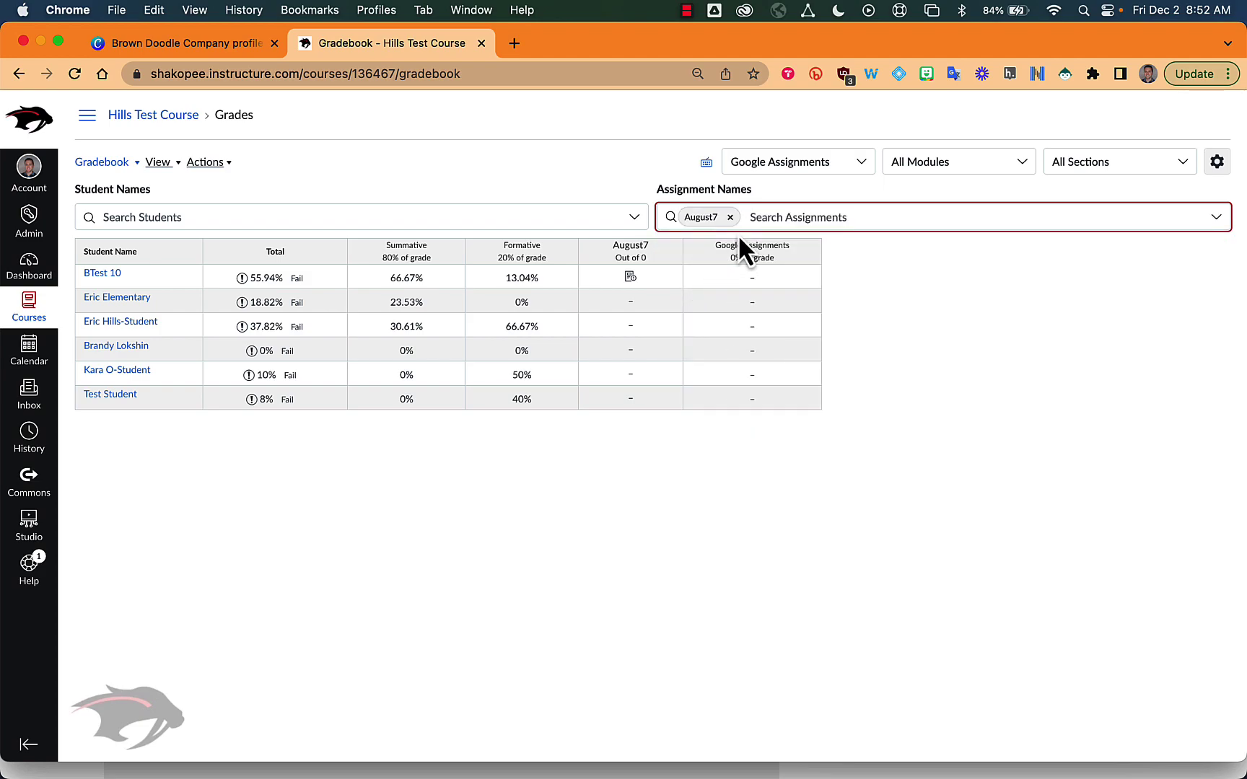
Step: Give ungraded Google Assignments work a score of 0 with Missing status, then reload the gradebook
click(807, 251)
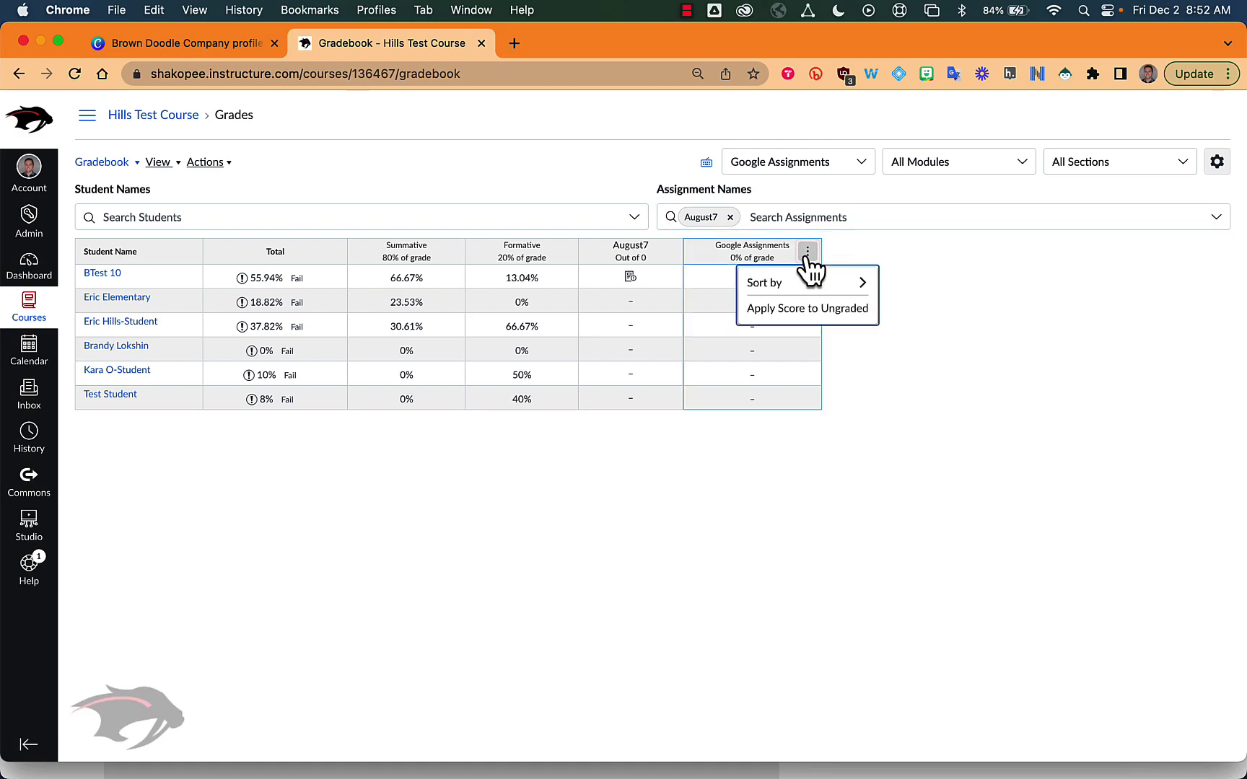
click(798, 309)
click(481, 461)
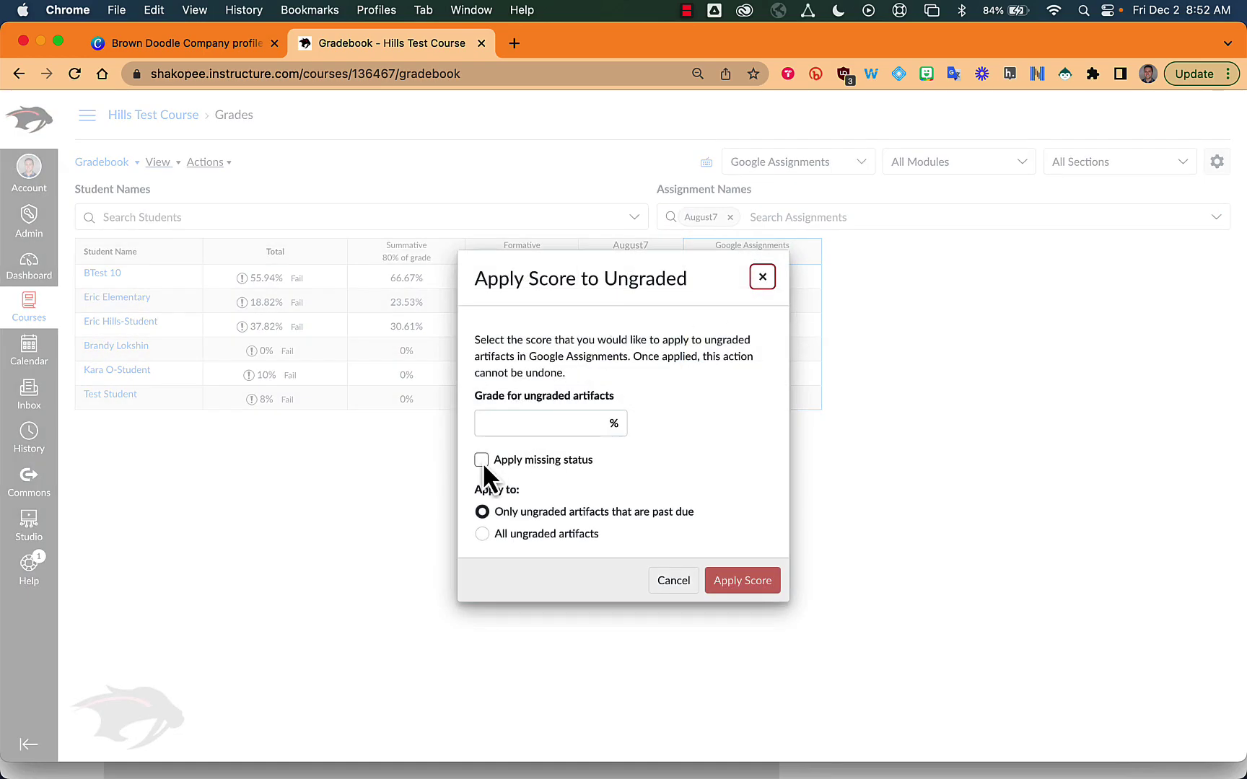
click(512, 423)
text(0)
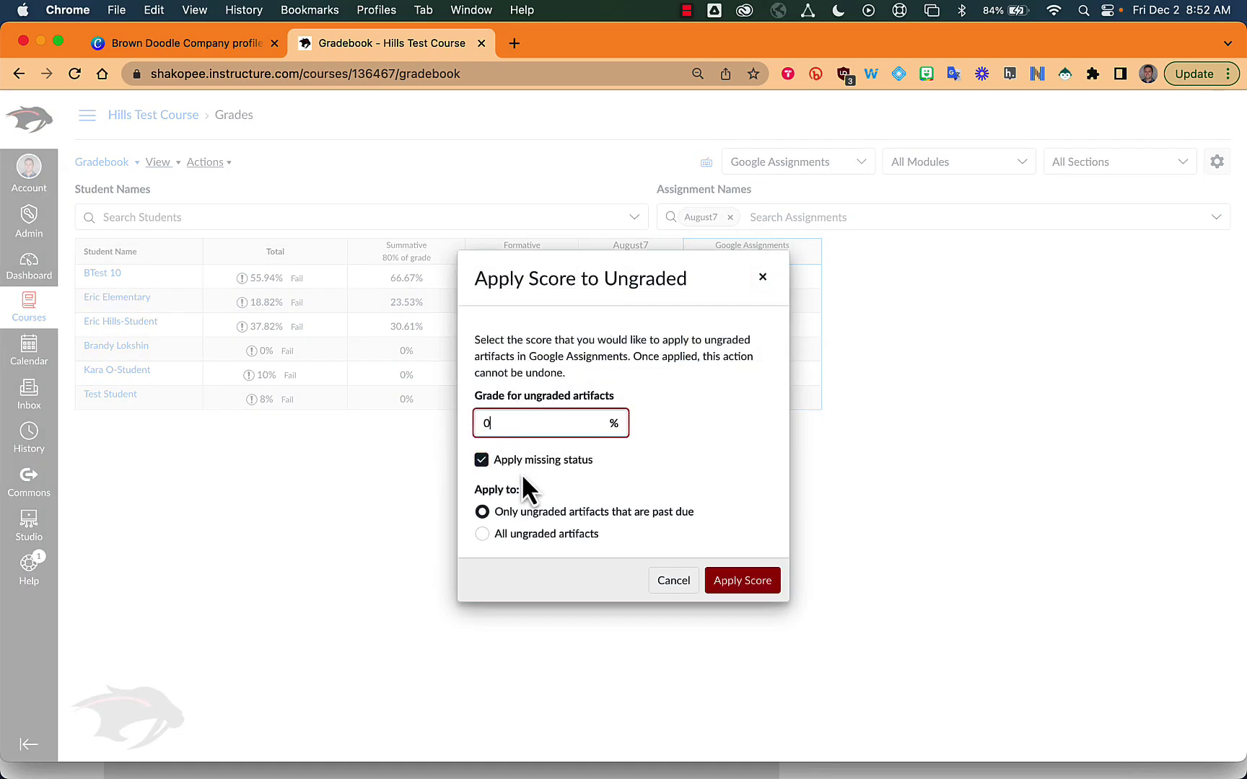
click(738, 585)
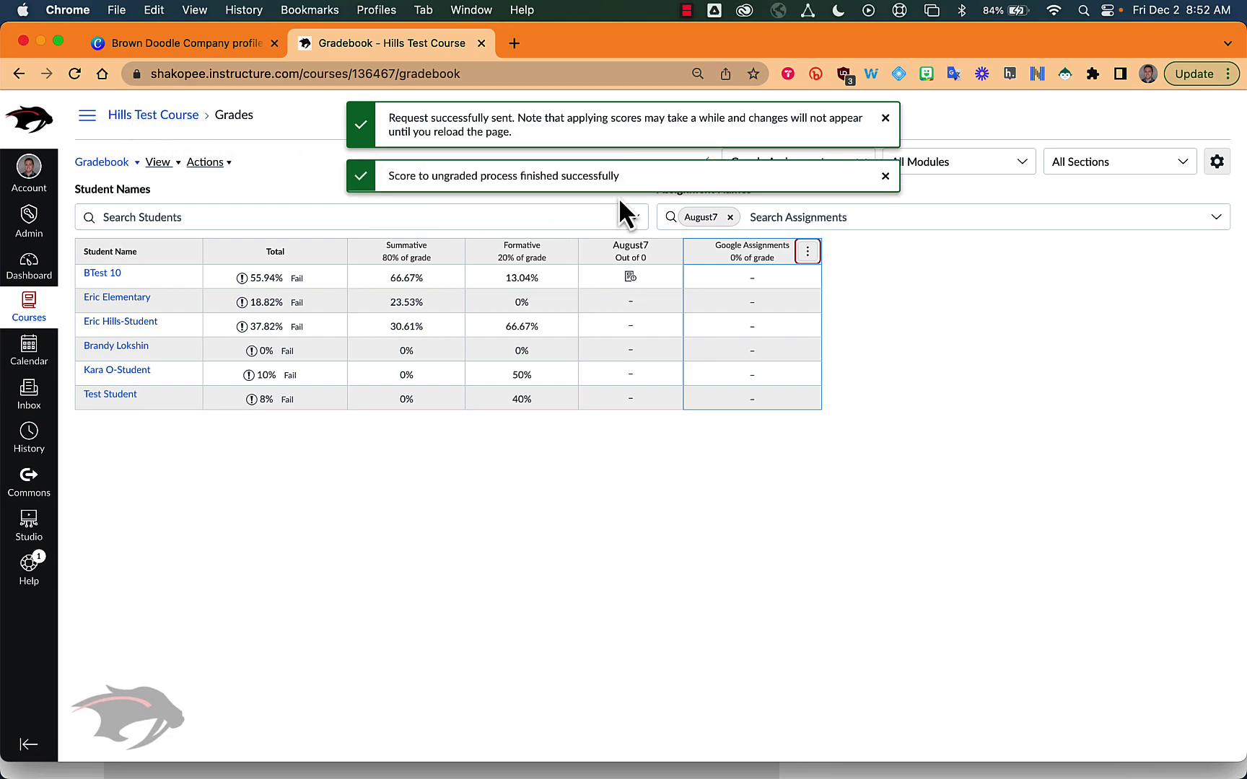
click(75, 74)
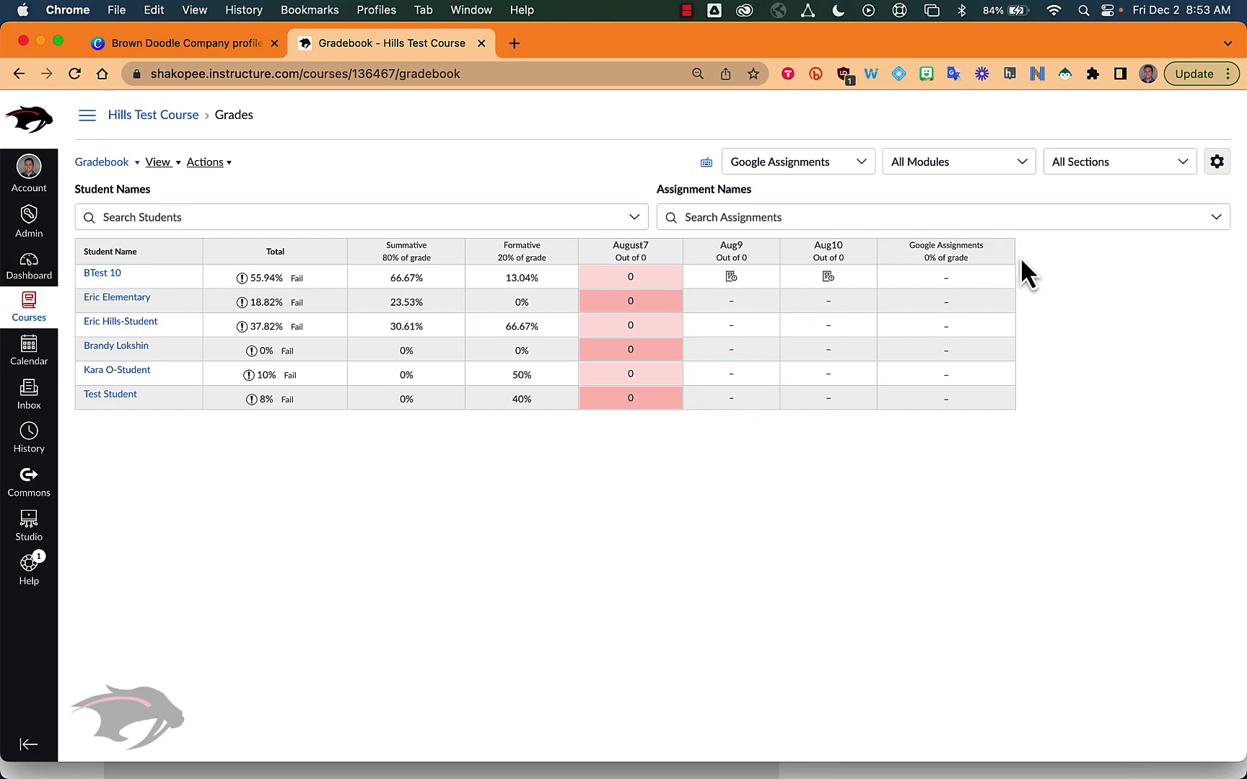
Step: Open the first student's August7 grade details to confirm the 0 and Missing status
mouse_move(1007, 263)
click(637, 279)
click(670, 278)
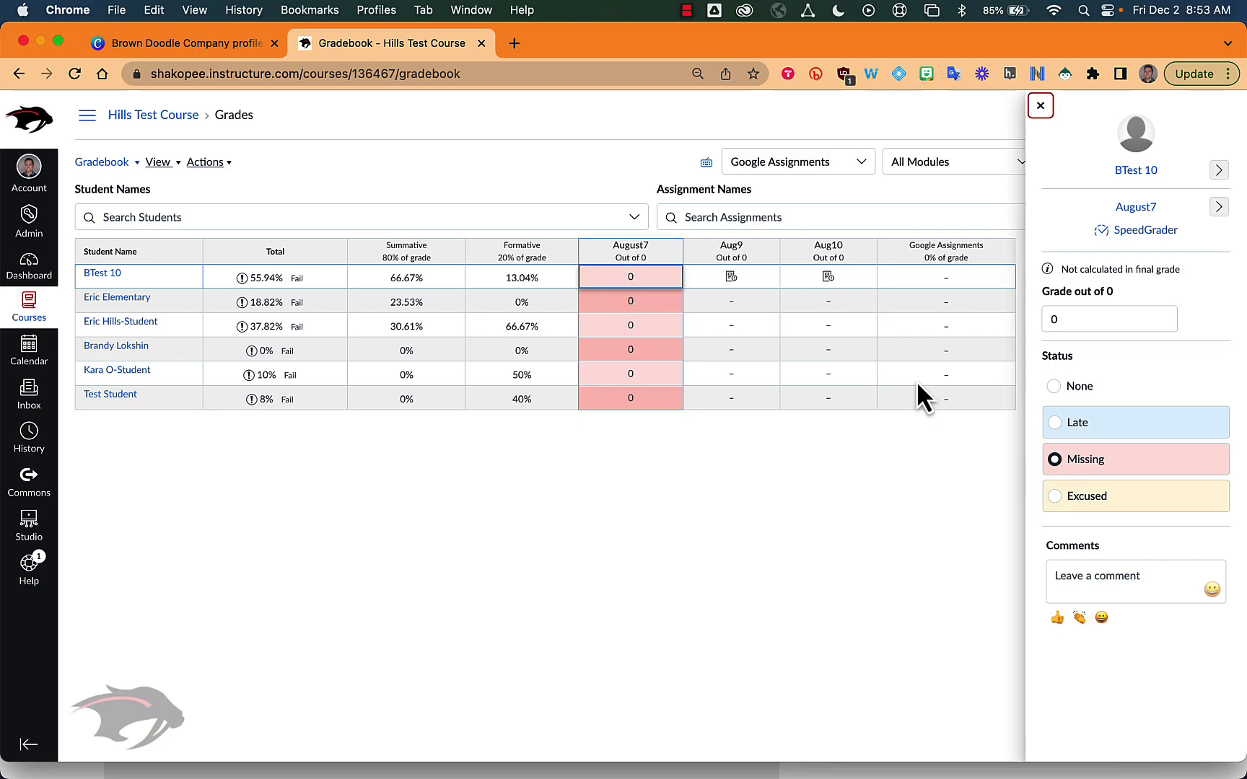
Step: Clear the first student's August7 zero through its grade details
click(642, 274)
click(642, 274)
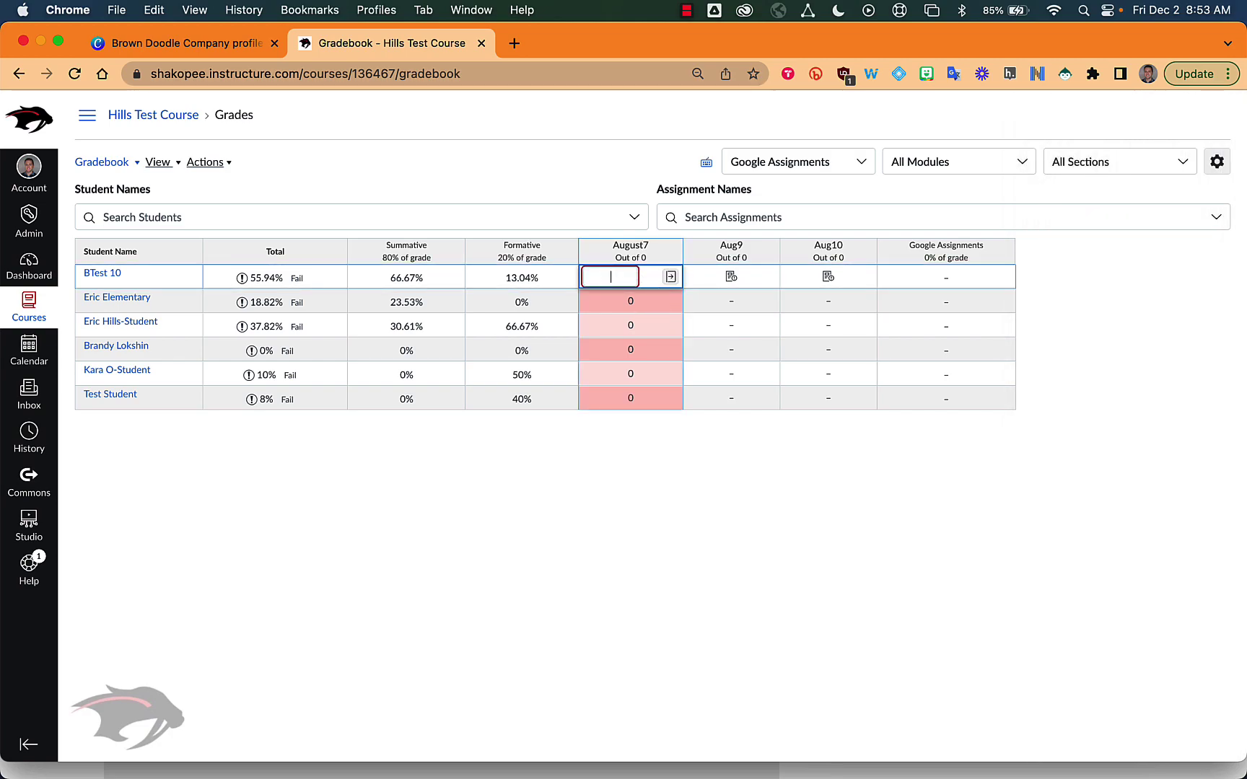
key(Down)
key(Down)
key(Down)
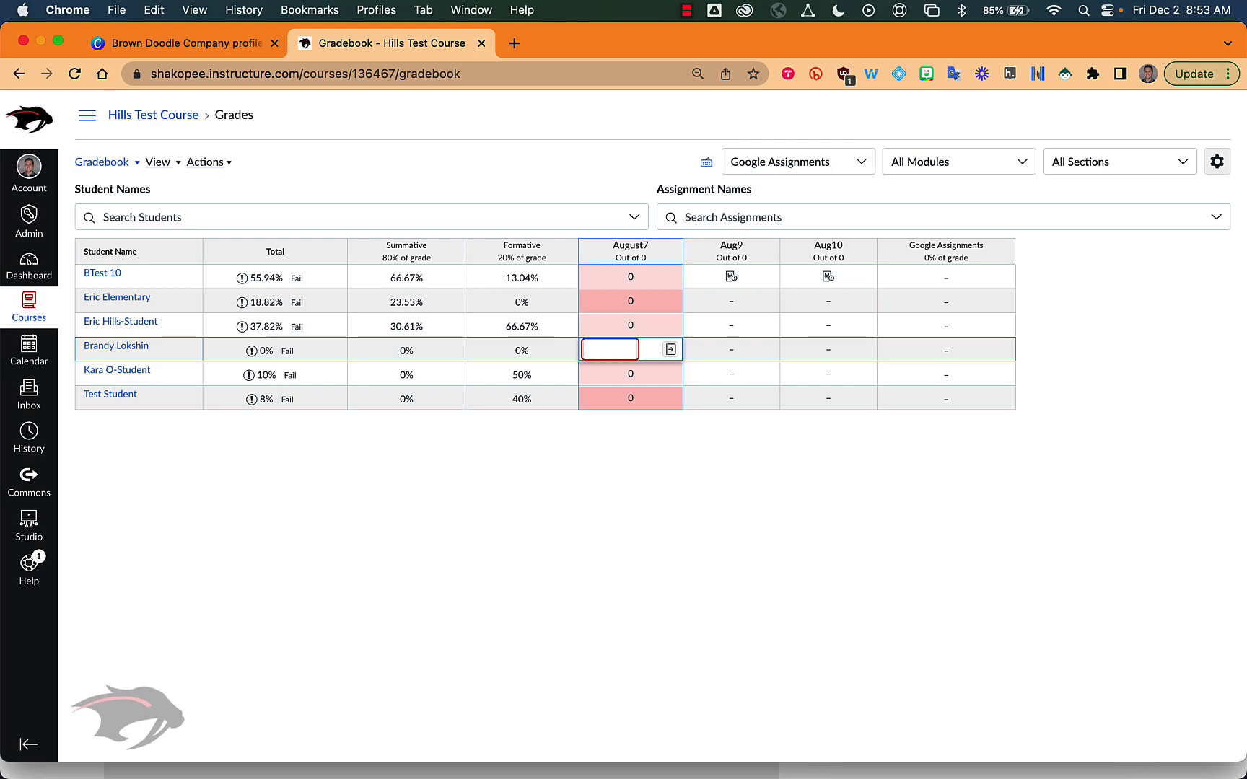
click(641, 281)
click(653, 279)
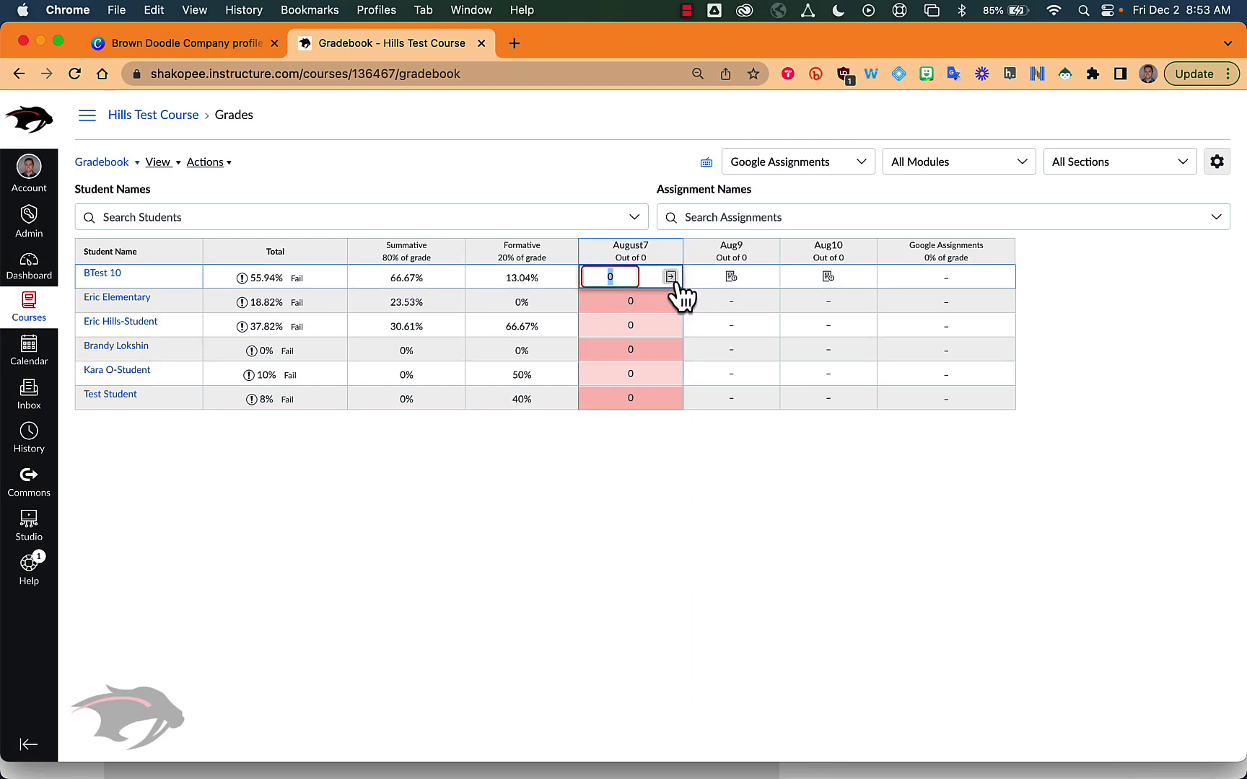
click(670, 277)
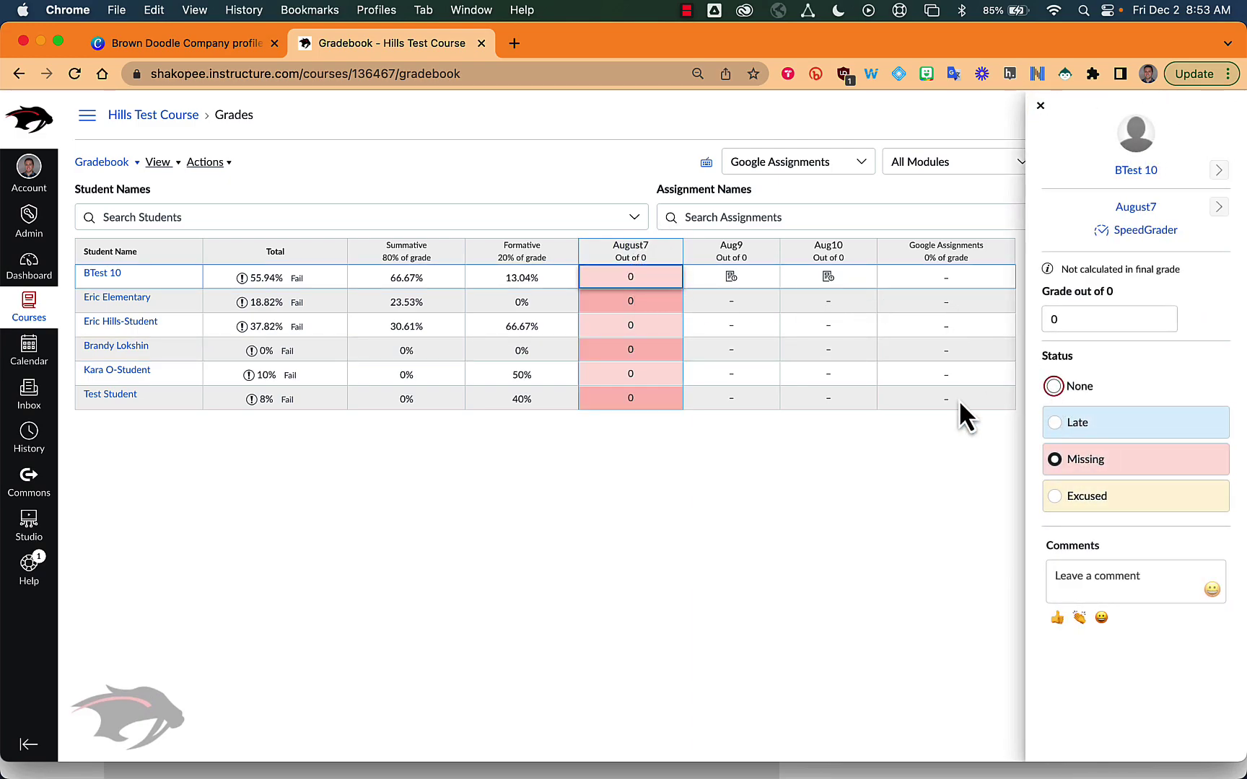
click(839, 492)
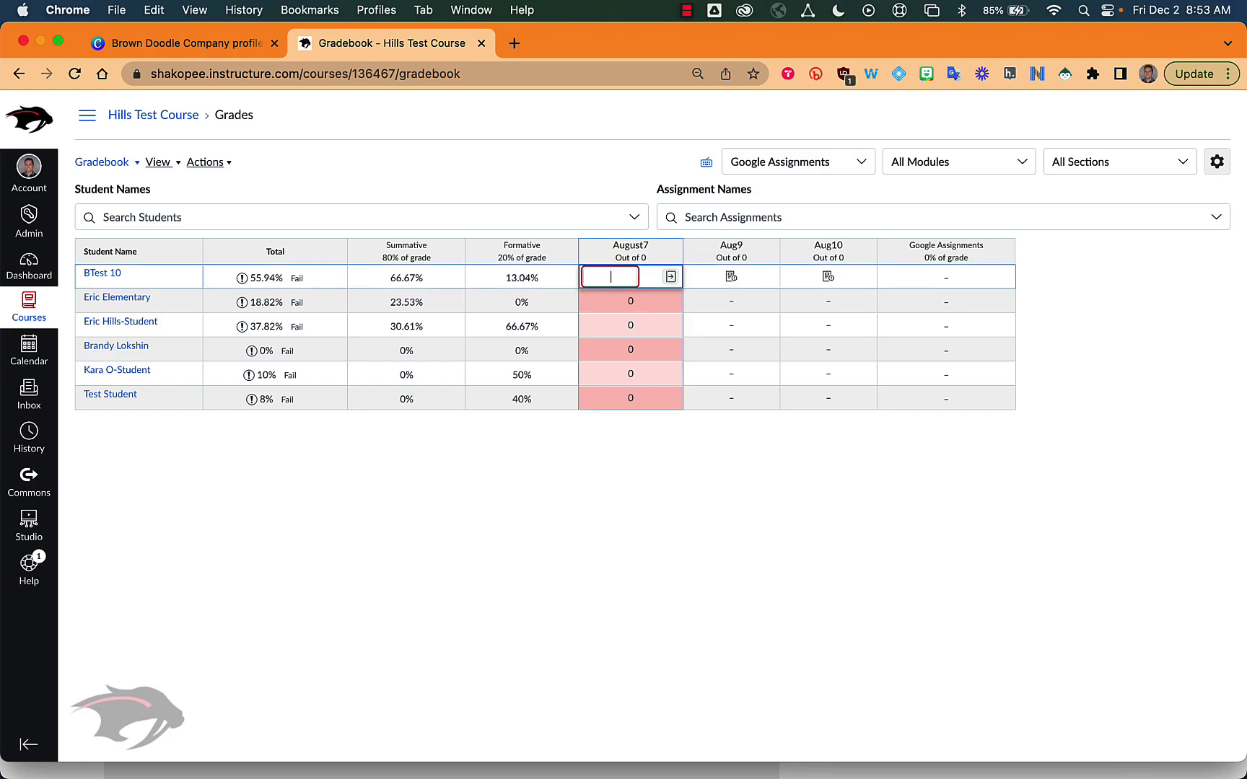
Step: Set the second student's August7 status to None, clearing their zero
click(635, 326)
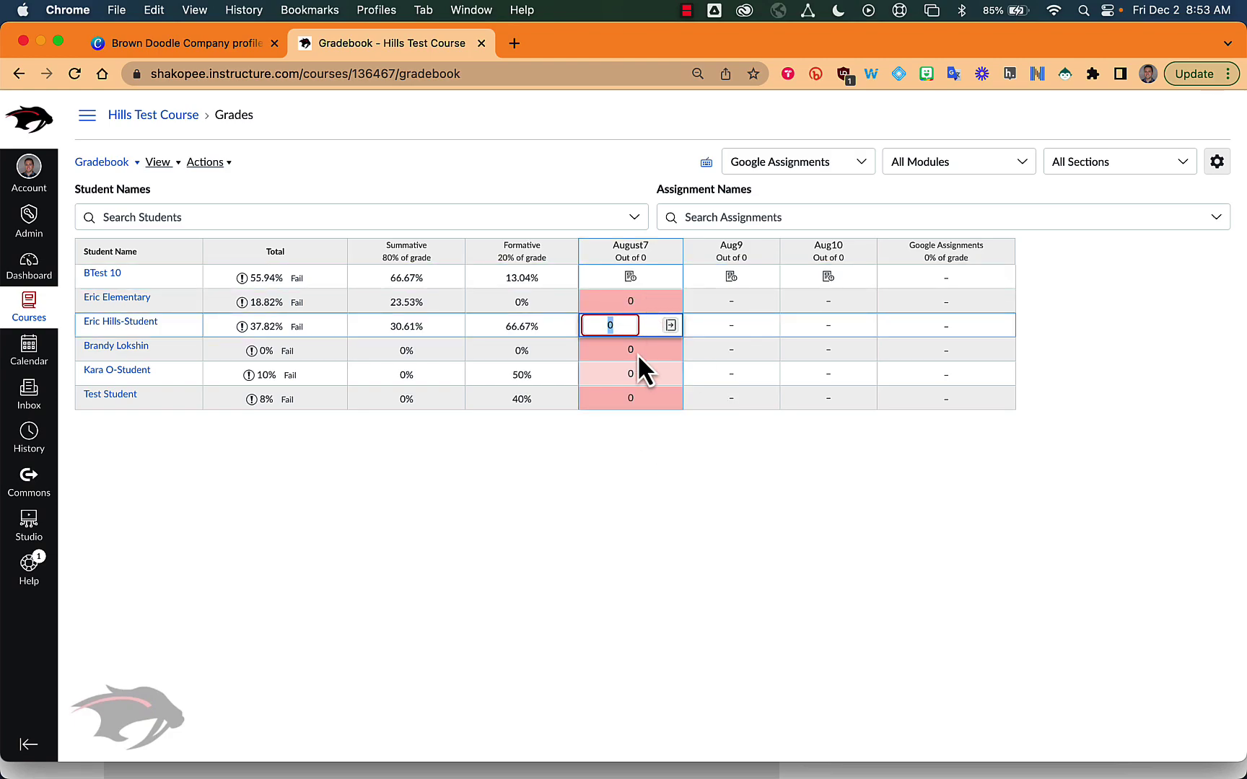
click(634, 302)
click(671, 300)
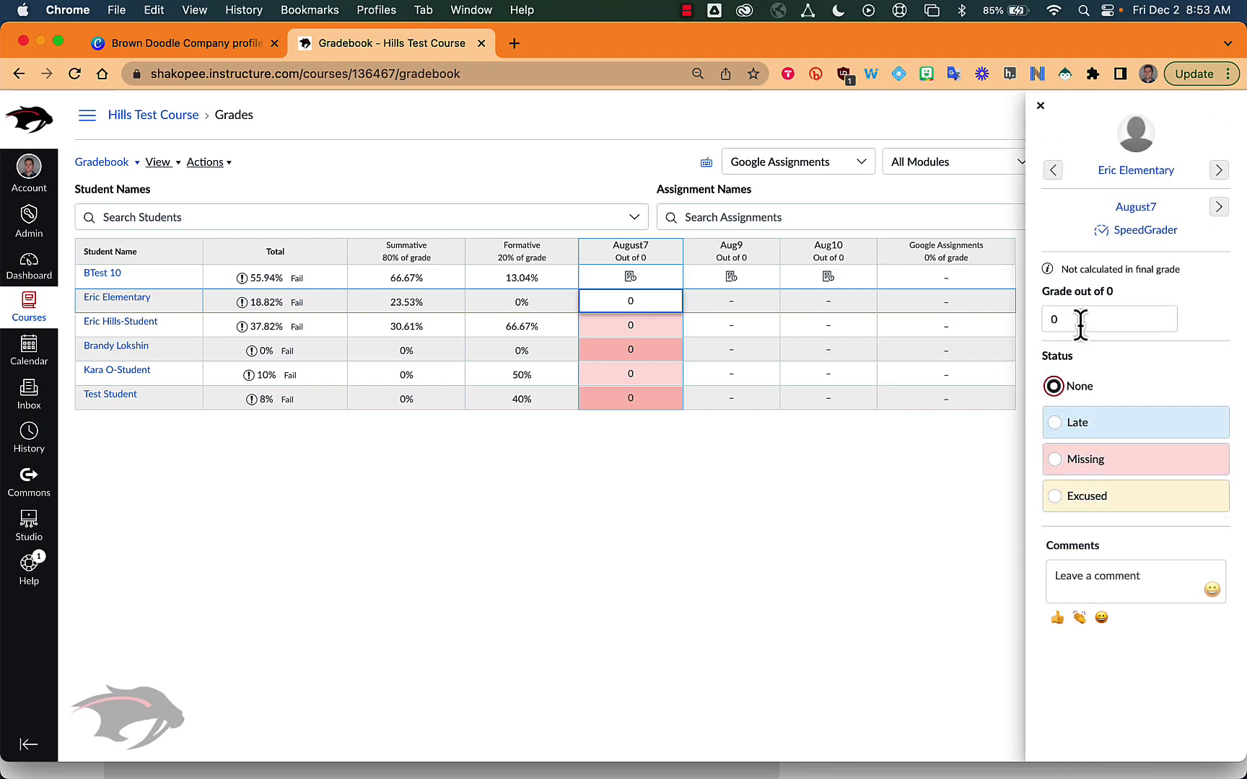
click(1044, 319)
click(857, 527)
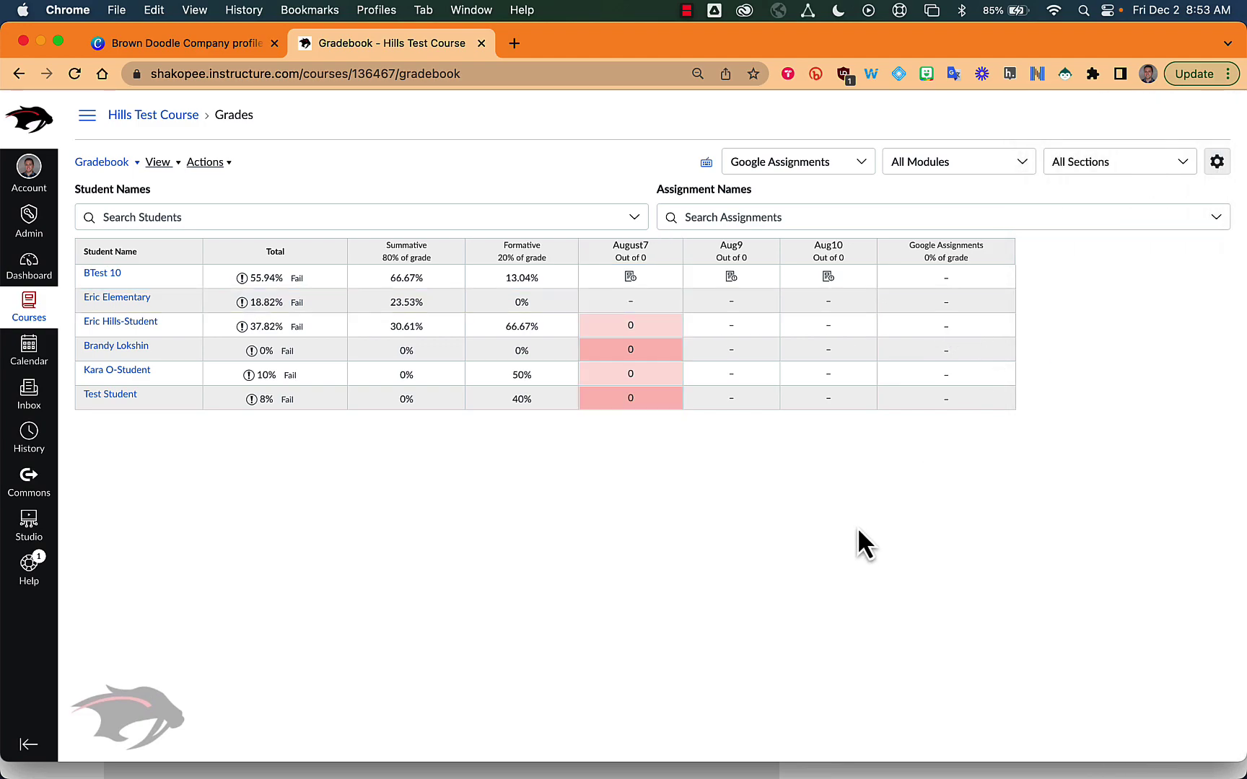
click(1001, 252)
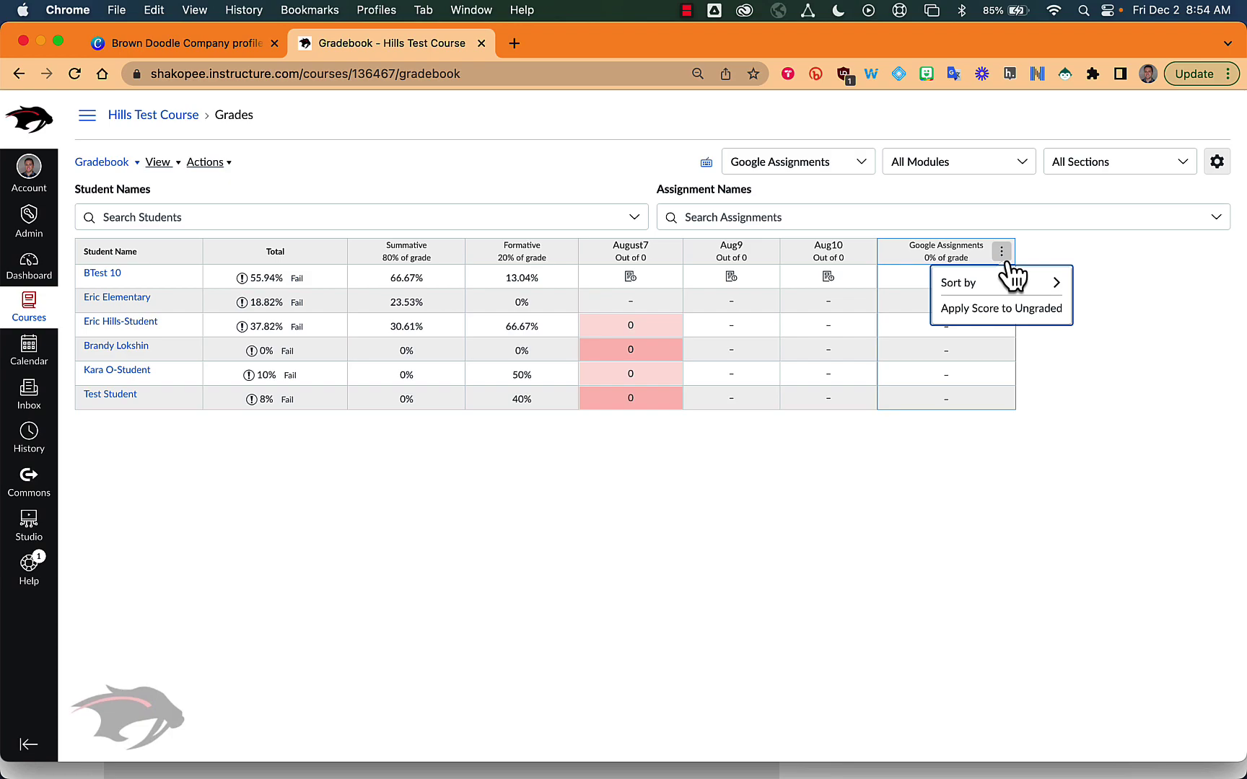